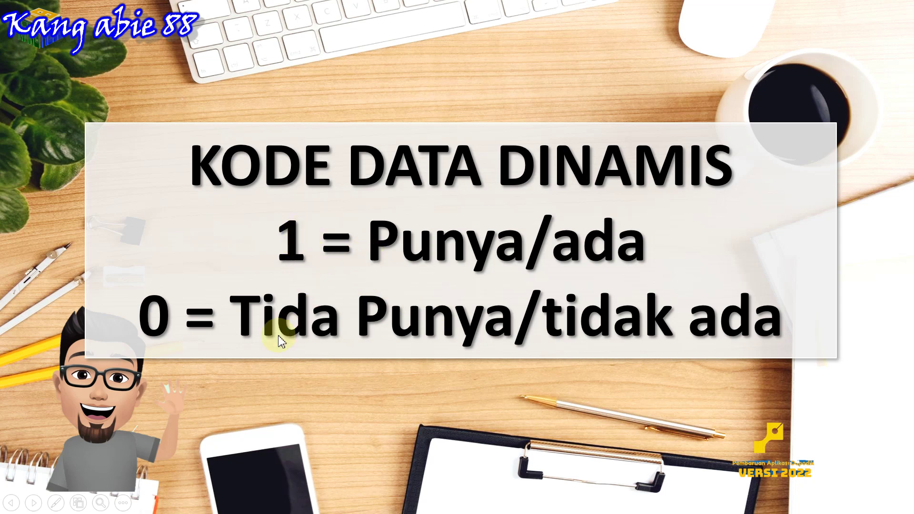
left_click(474, 257)
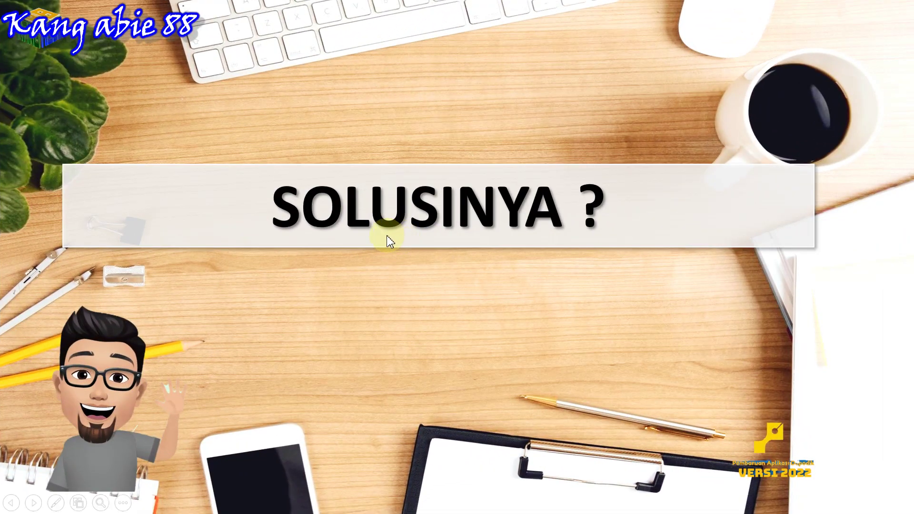
left_click(410, 278)
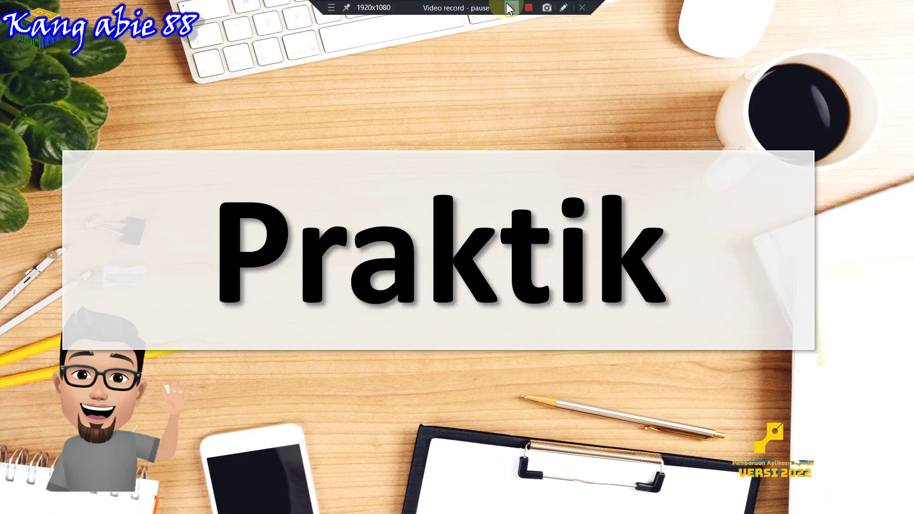
left_click(509, 10)
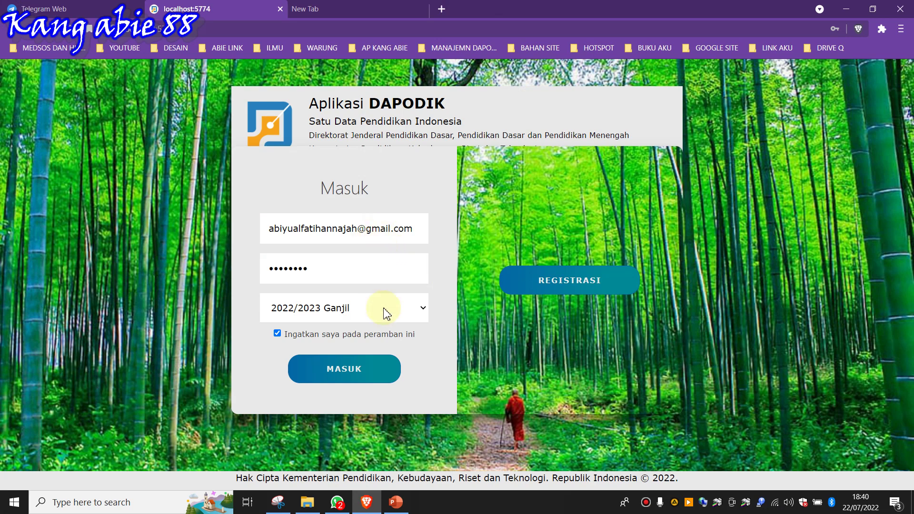
Step: Log in to Dapodik for the 2022/2023 Ganjil semester and refresh the local validation (Validasi Lokal) of the school data
left_click(352, 376)
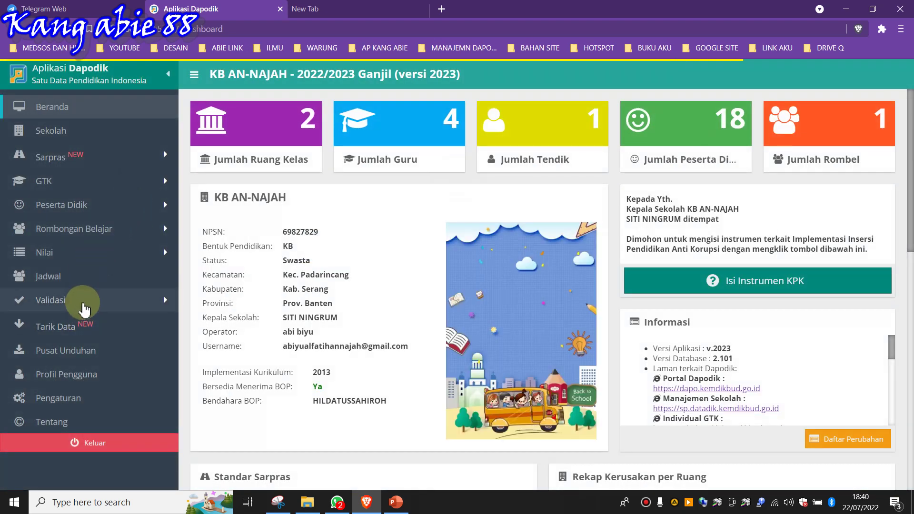
left_click(83, 300)
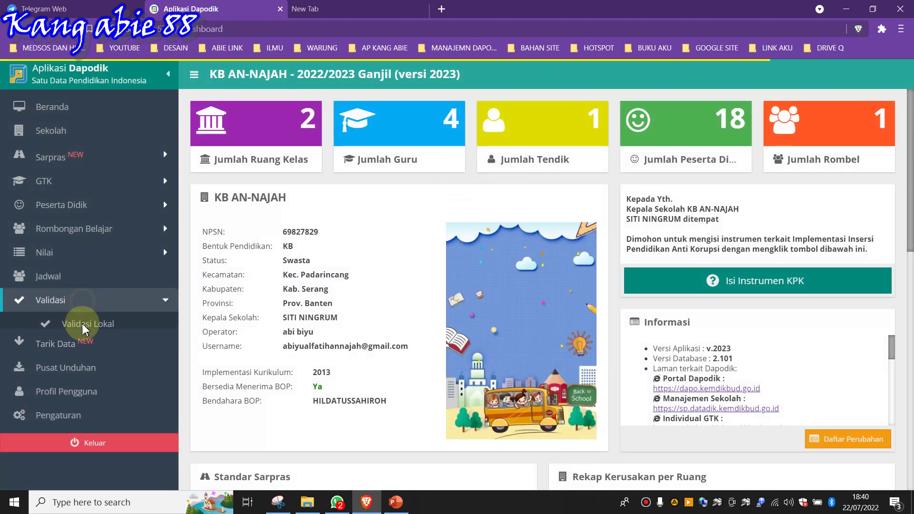
left_click(81, 331)
scroll(143, 223, "down", 3)
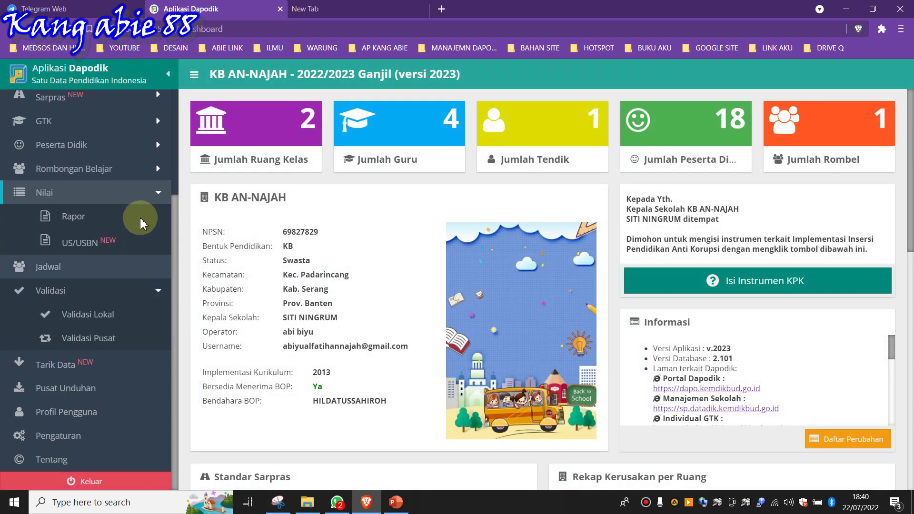
left_click(138, 192)
left_click(102, 267)
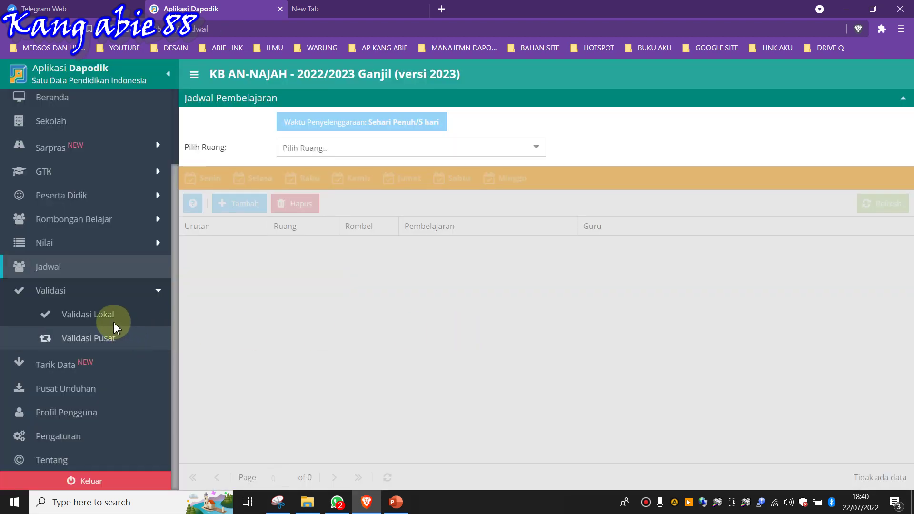
left_click(110, 315)
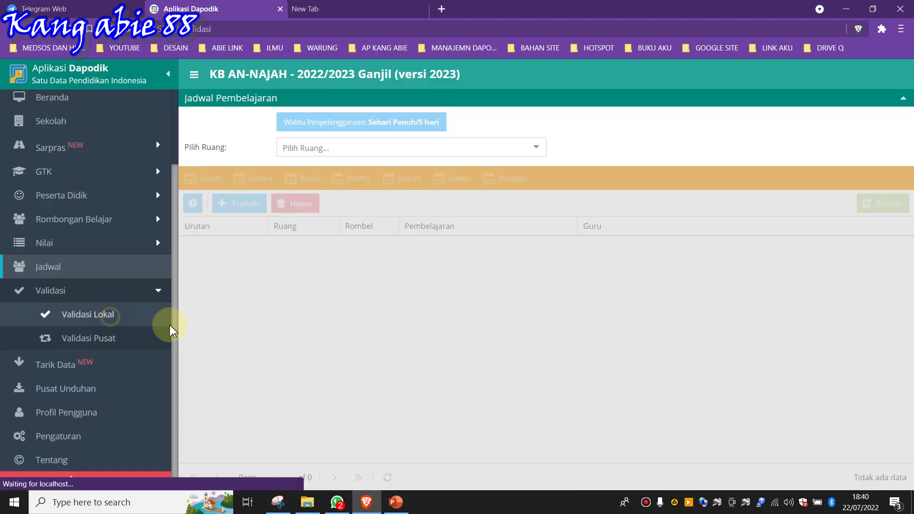
left_click(878, 251)
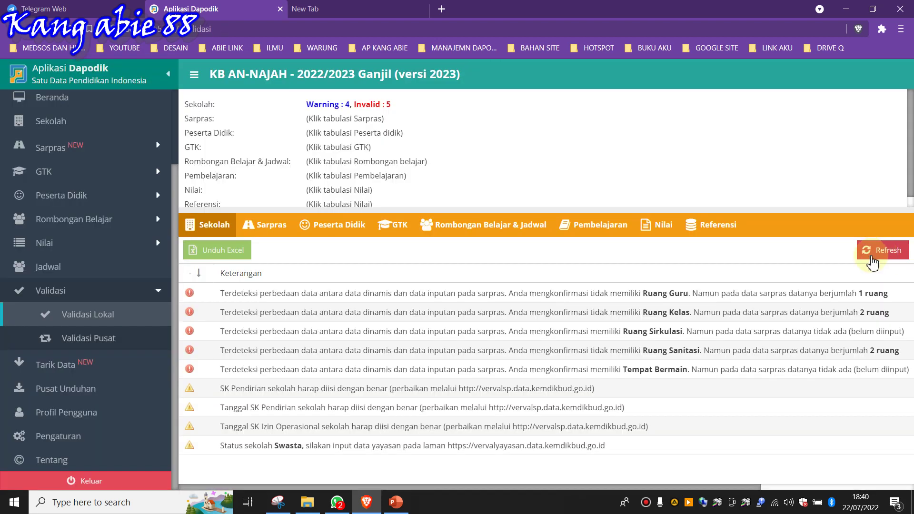
Step: Examine the invalid entries in the Sekolah validation list about Ruang Guru and Ruang Kelas differing between dynamic data and sarpras
left_click(443, 293)
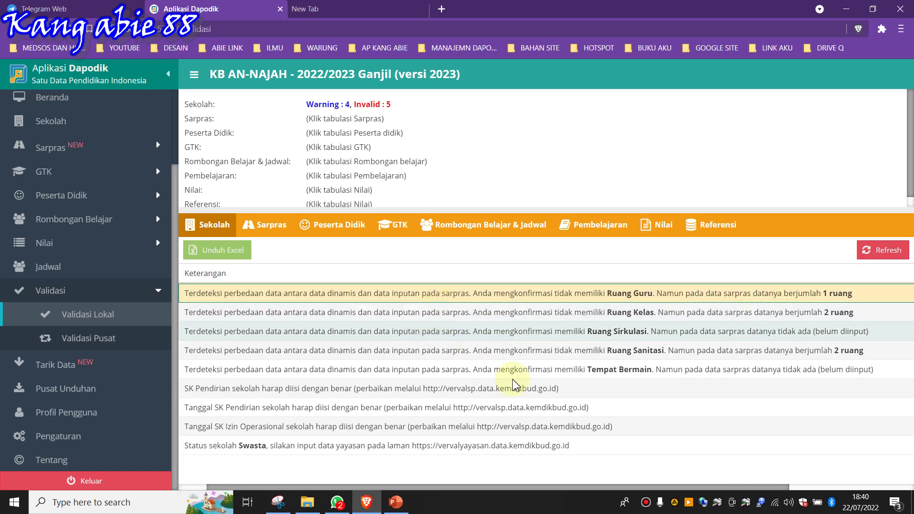
left_click_drag(481, 486, 453, 486)
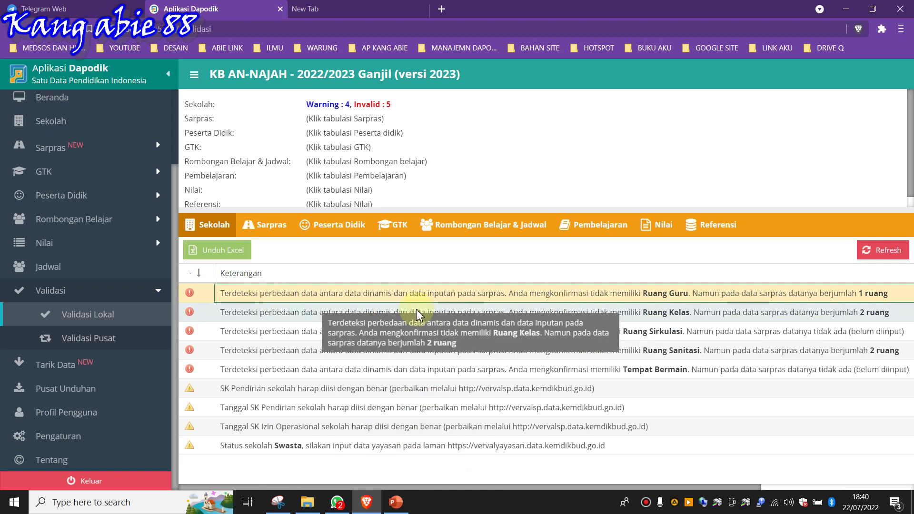
left_click(351, 318)
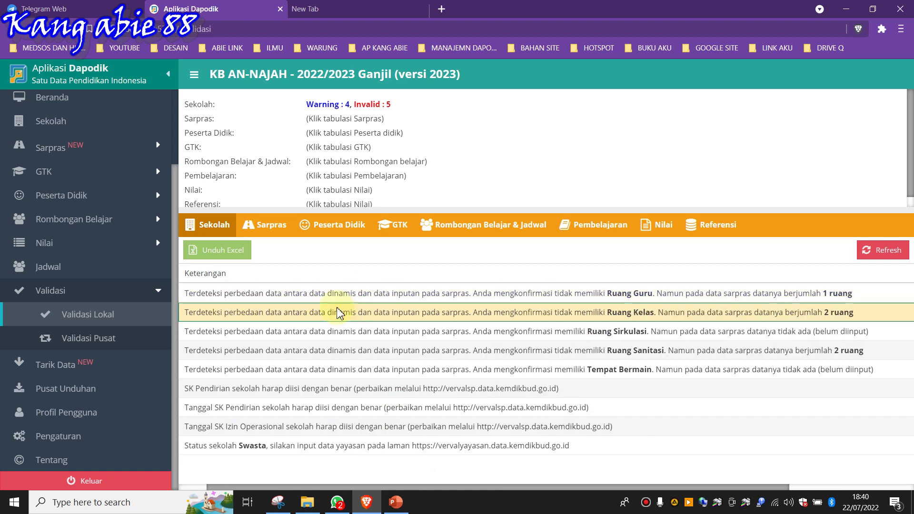
left_click_drag(396, 487, 363, 487)
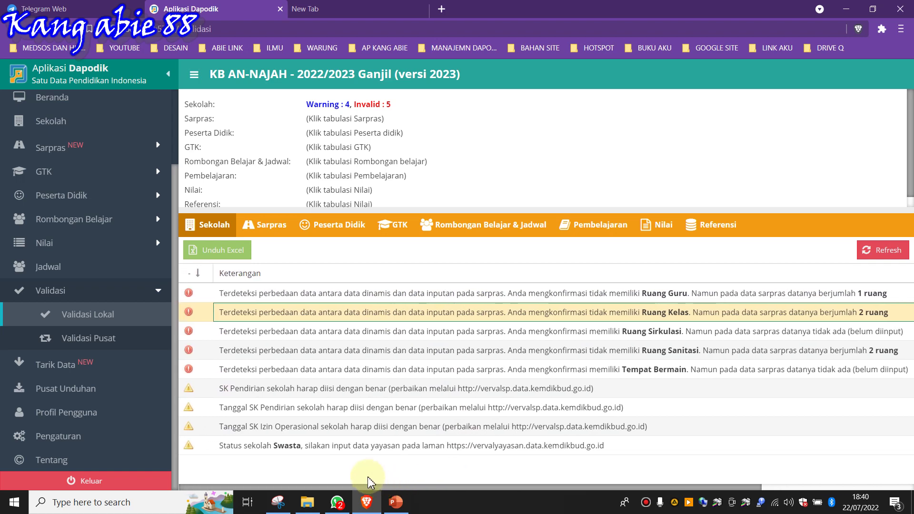
left_click(328, 294)
left_click_drag(350, 487, 316, 486)
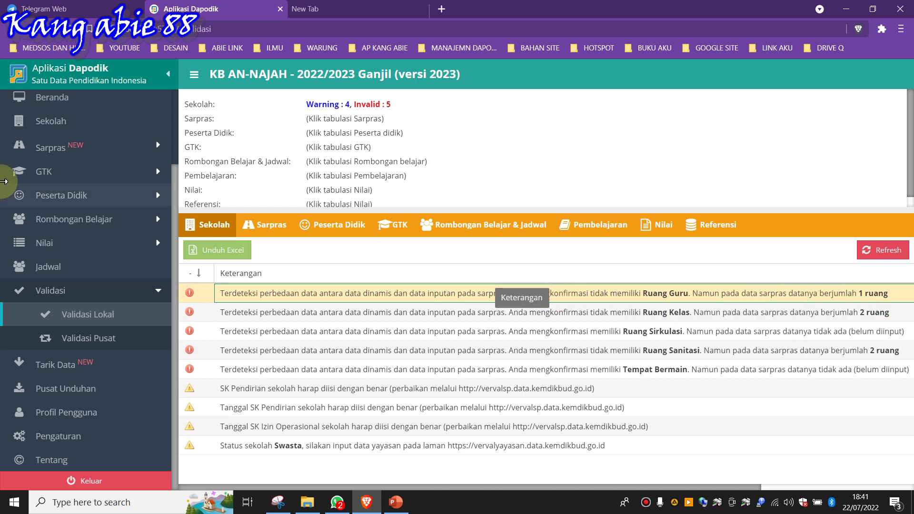
Step: Show the Data Dinamis table in the school's detailed data (Data Rinci Sekolah) and enlarge that area
scroll(70, 276, "up", 2)
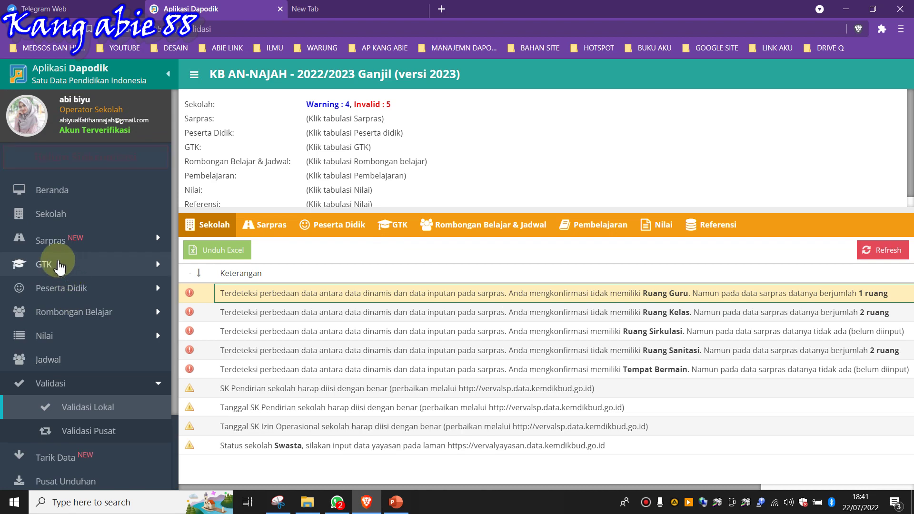
left_click(57, 218)
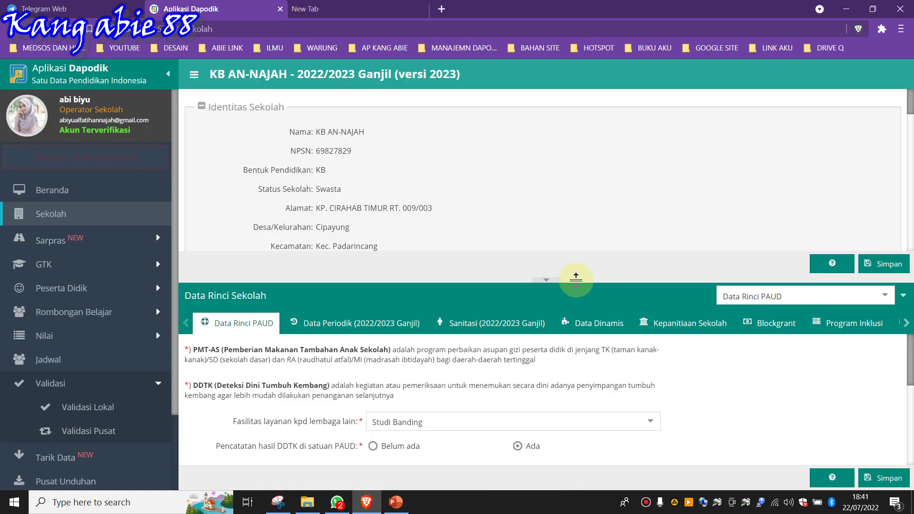
left_click_drag(576, 278, 551, 174)
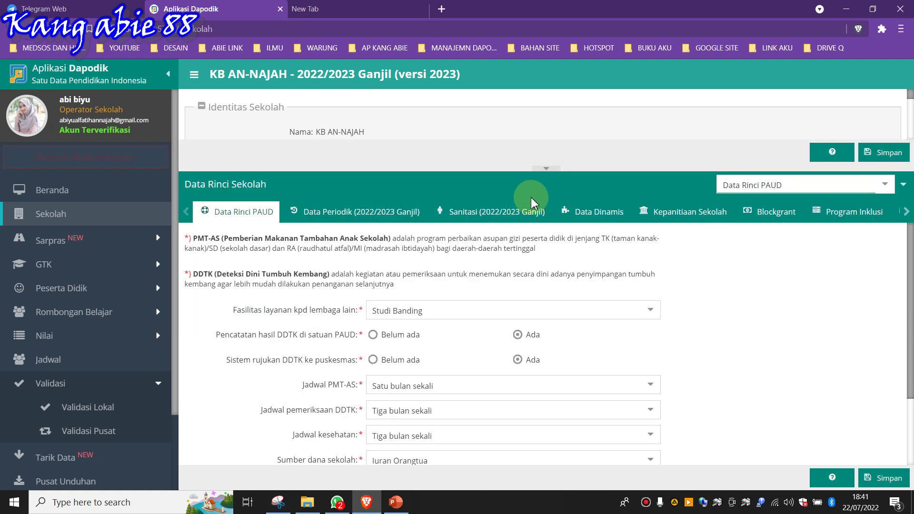
left_click(594, 215)
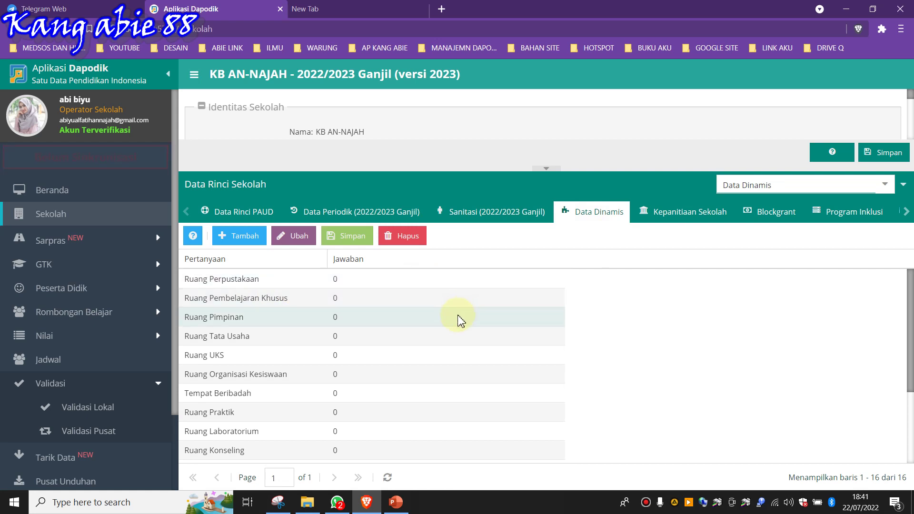
scroll(450, 326, "down", 3)
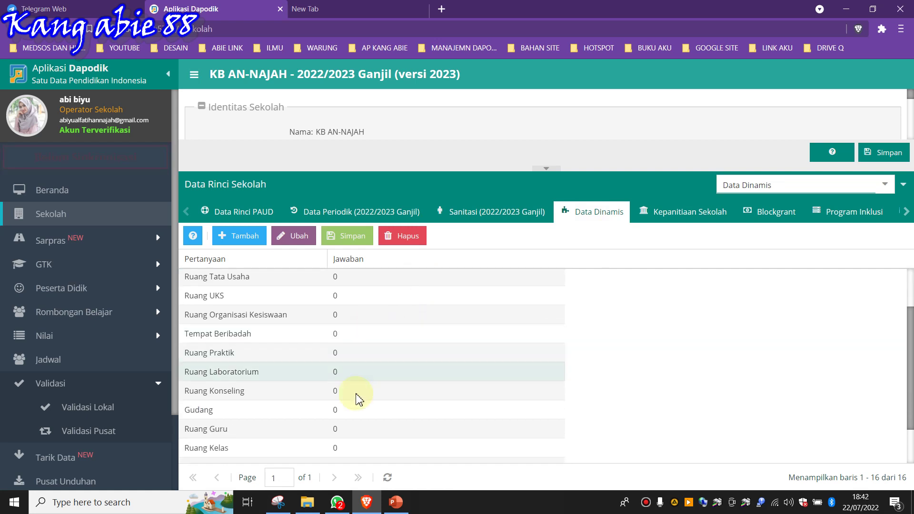
left_click(319, 435)
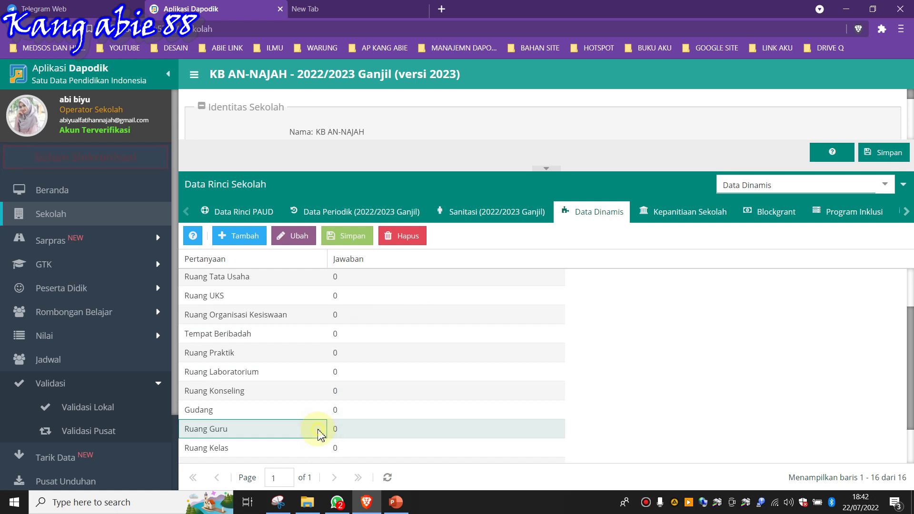
left_click(352, 431)
left_click(280, 433)
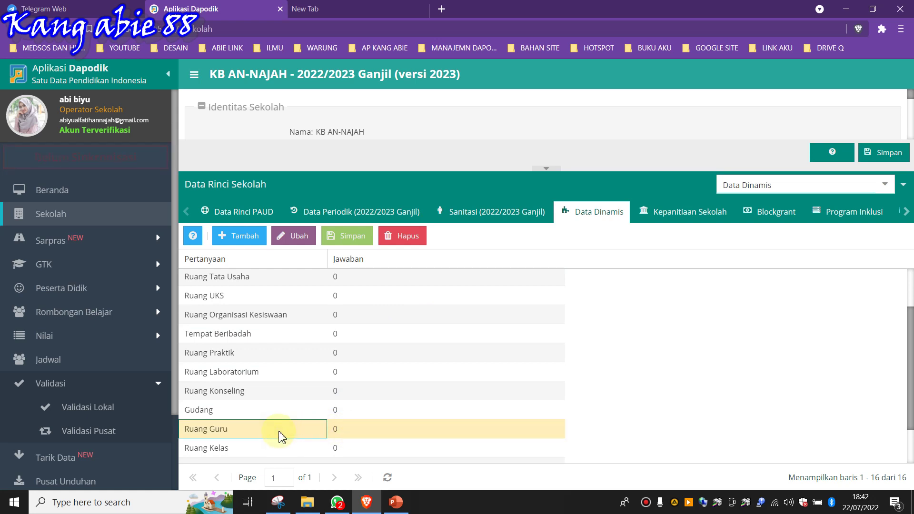
left_click(303, 238)
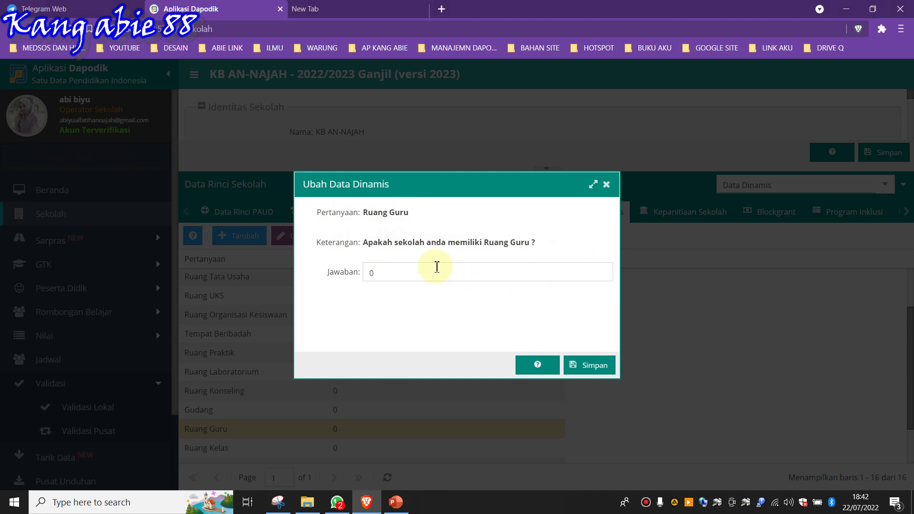
left_click(419, 269)
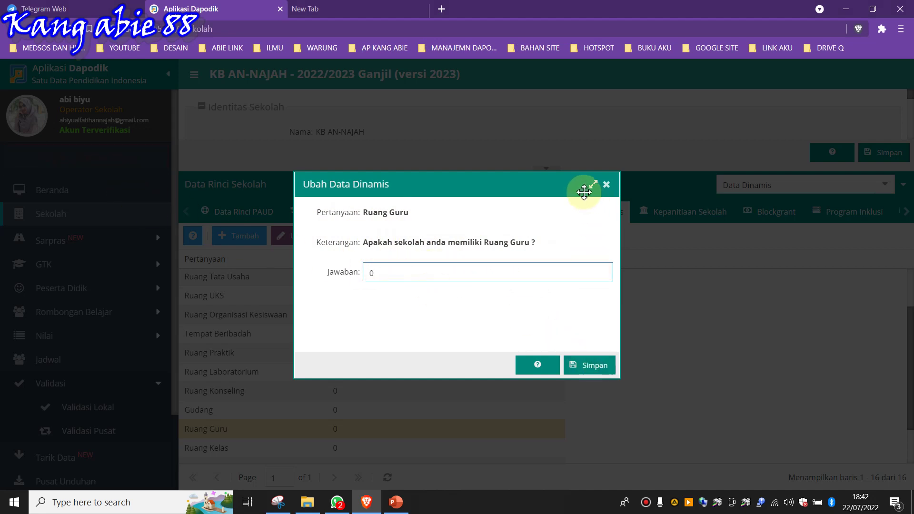
left_click(606, 184)
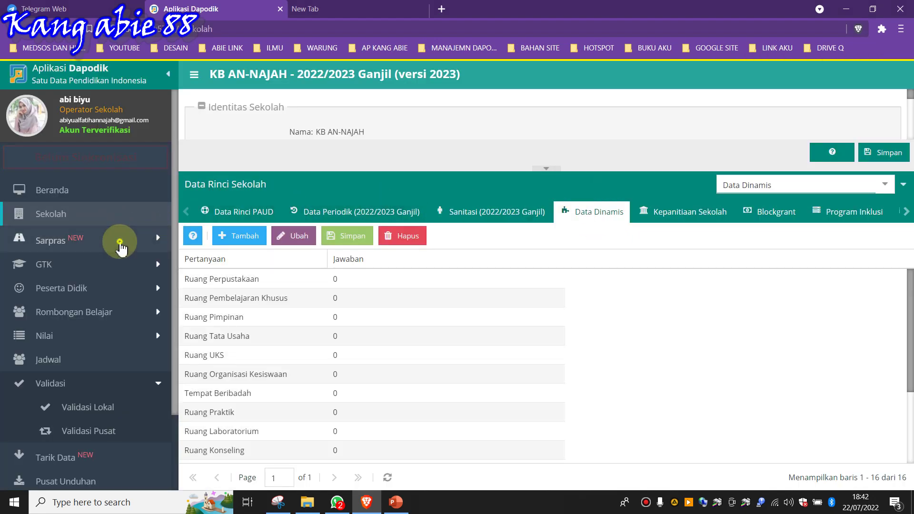
Step: Check the sarpras room data for teacher rooms (Ruang Kepsek/Guru) registered under the building Bangunan KB AN-NAJAH
left_click(117, 238)
left_click(76, 294)
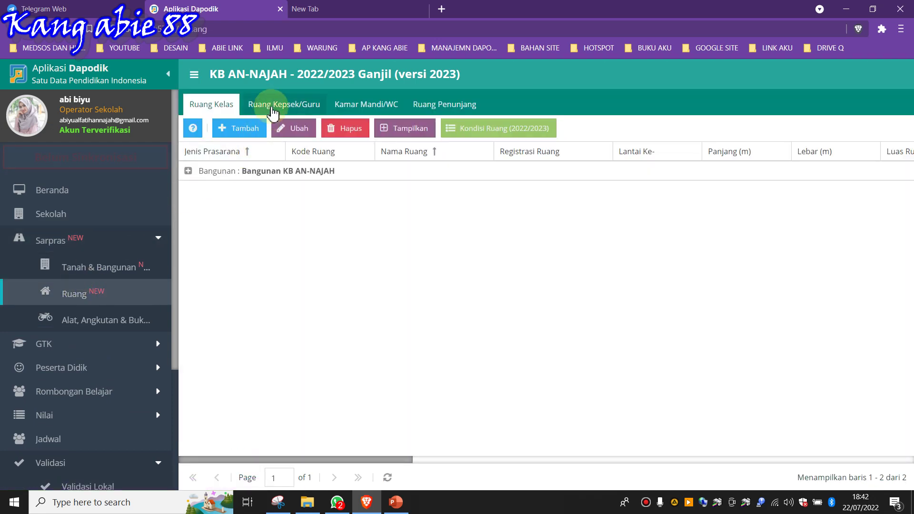
left_click(272, 105)
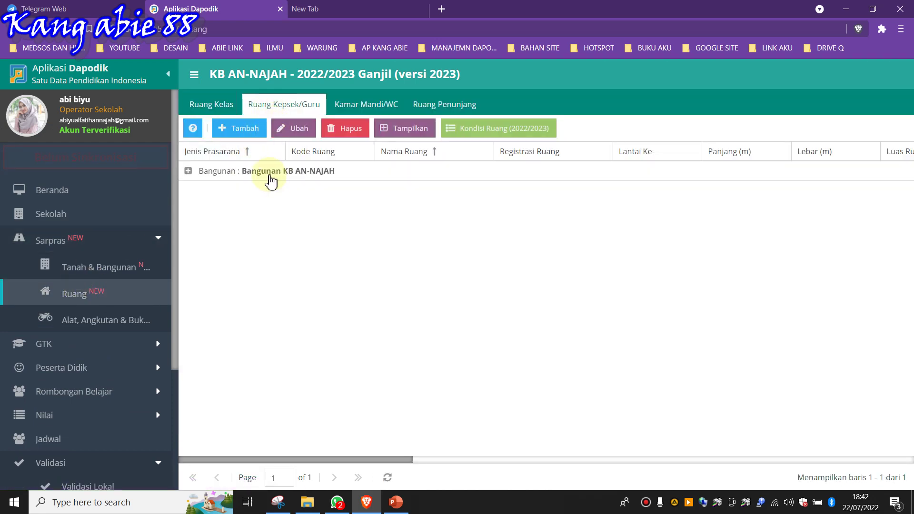
left_click(270, 177)
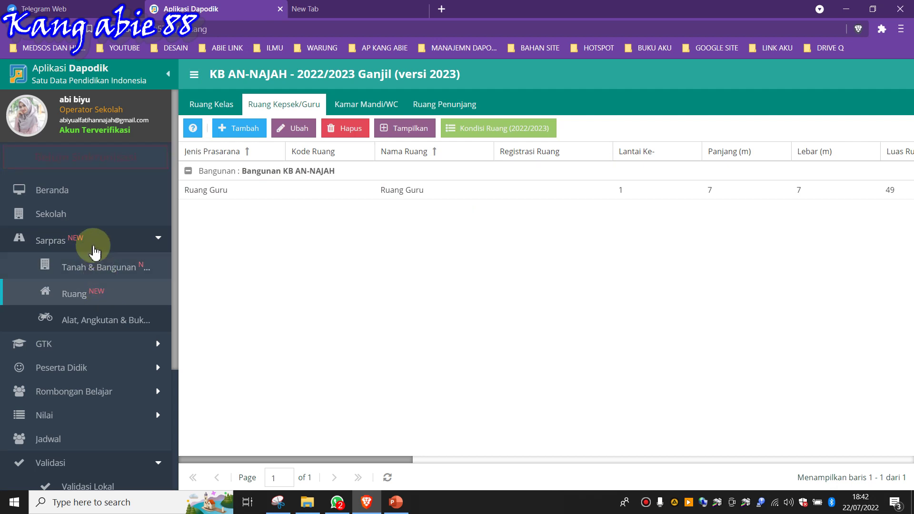
Step: Set the Ruang Guru answer in the school's Data Dinamis to 1 and save it
left_click(67, 211)
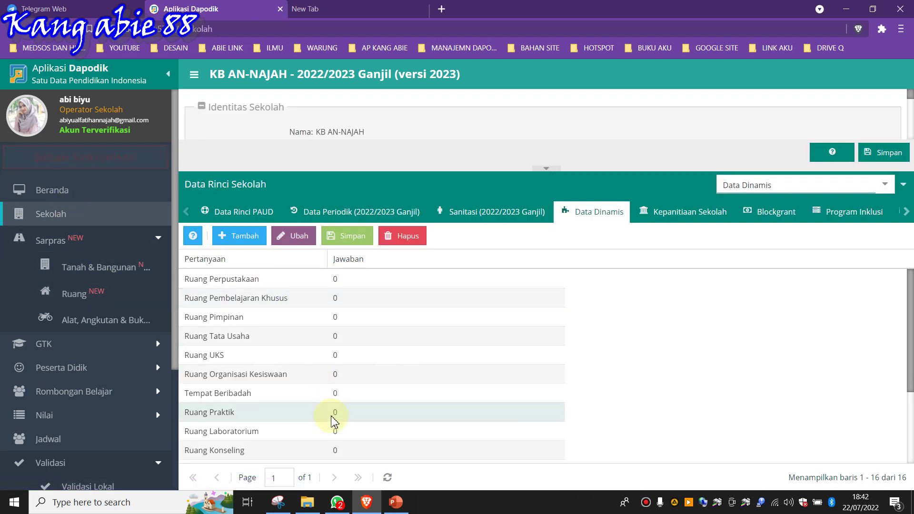
scroll(334, 422, "down", 3)
left_click(257, 377)
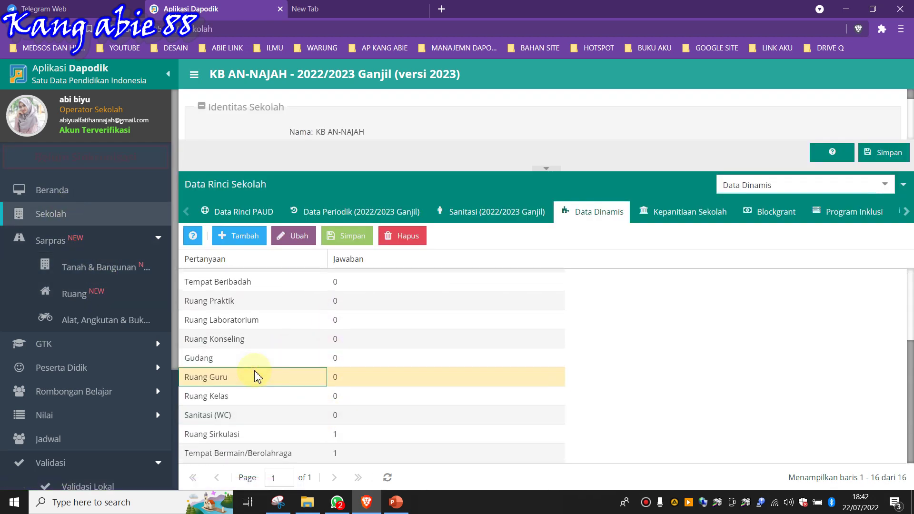
left_click(293, 236)
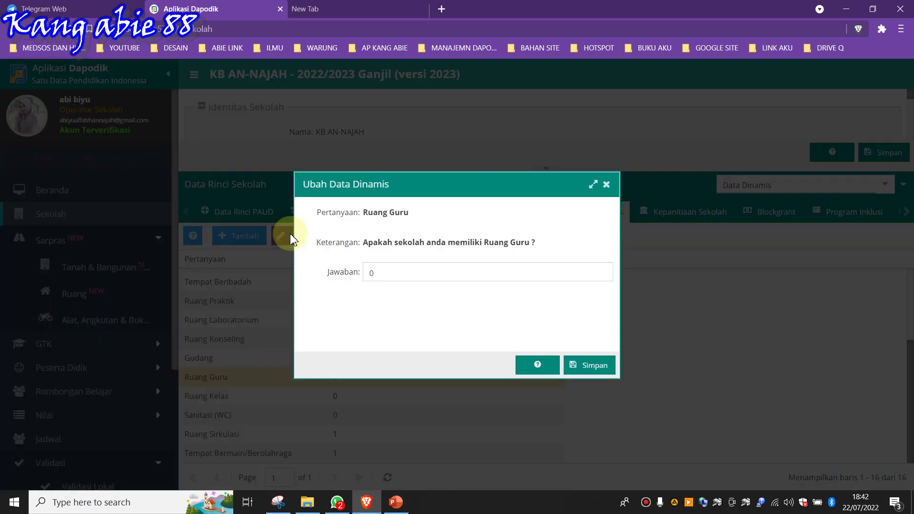
left_click_drag(402, 279, 300, 272)
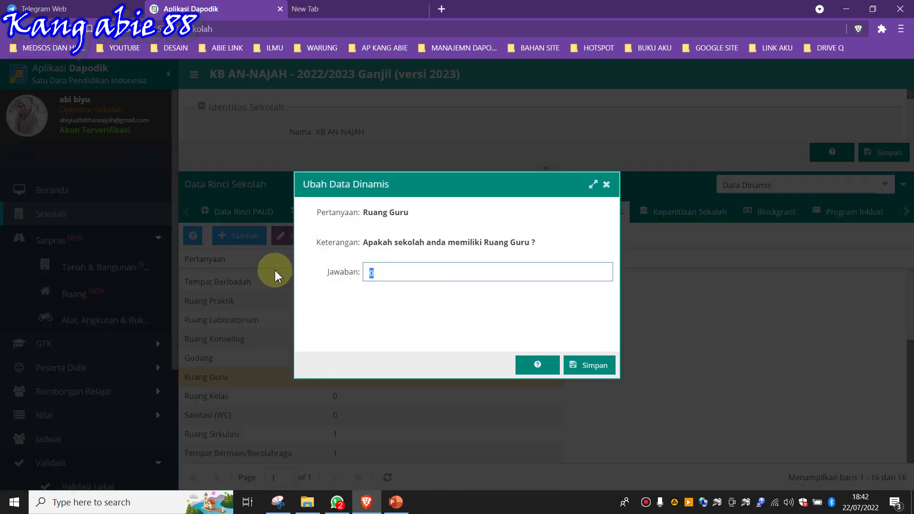
type("1")
left_click(578, 367)
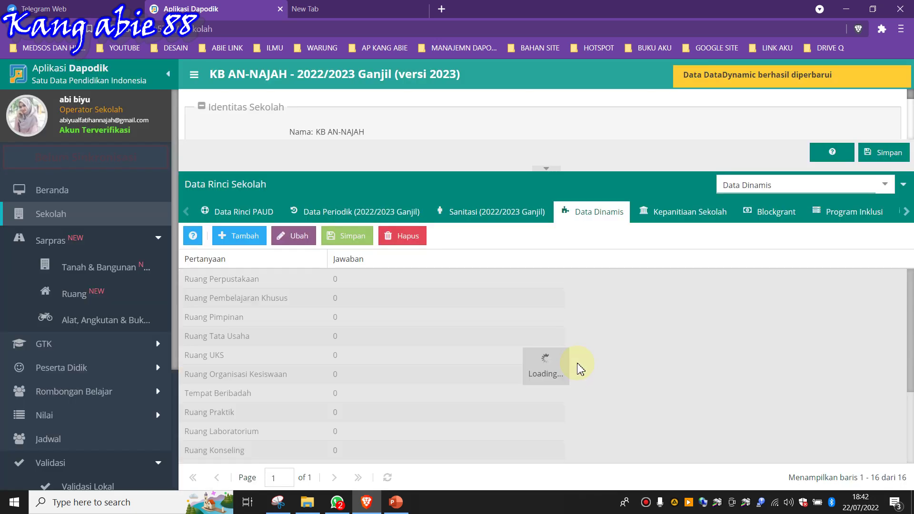
Step: Run Validasi Lokal again and refresh the Sekolah results to recheck the Ruang Guru entry
scroll(115, 343, "down", 3)
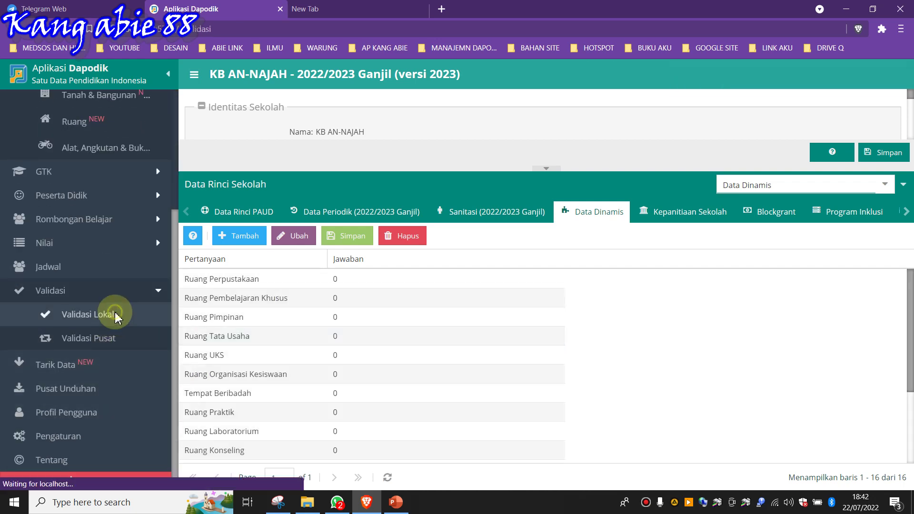
left_click(115, 312)
left_click(883, 250)
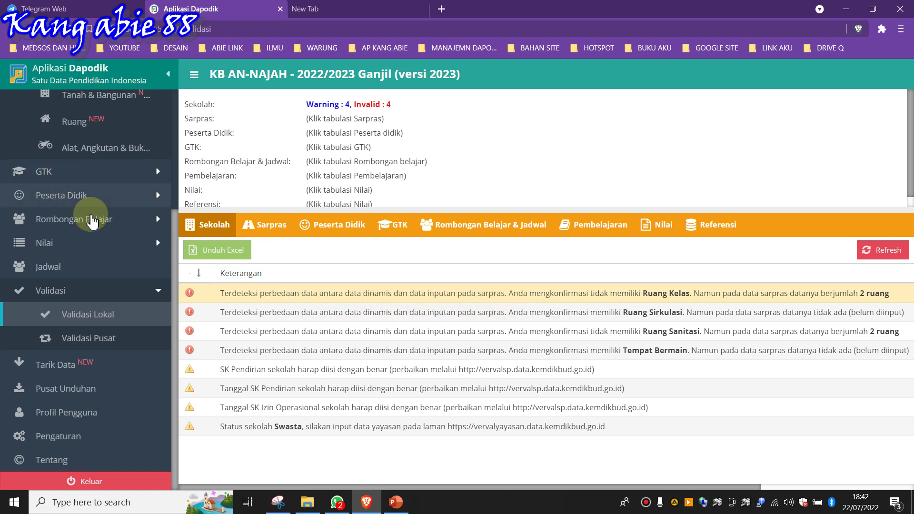
scroll(81, 200, "up", 3)
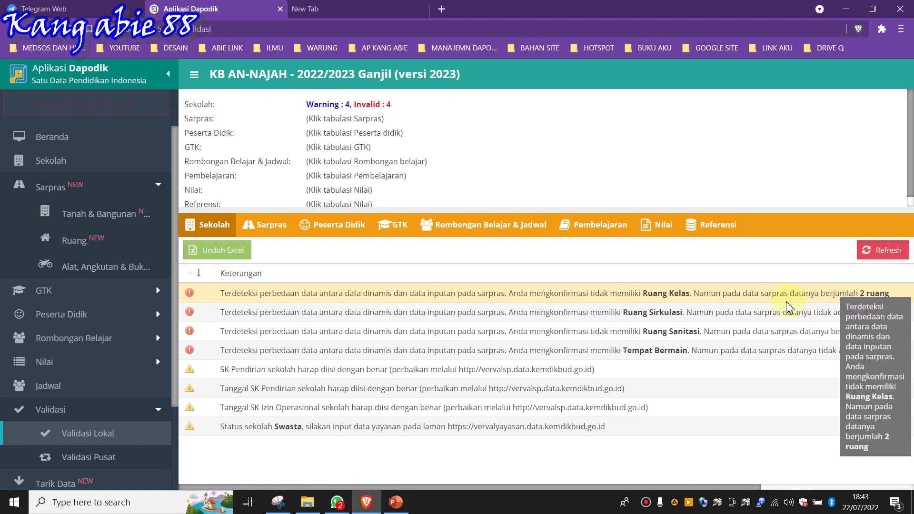
Step: Set the Ruang Kelas answer in the school's Data Dinamis to 1 and save it
left_click(78, 167)
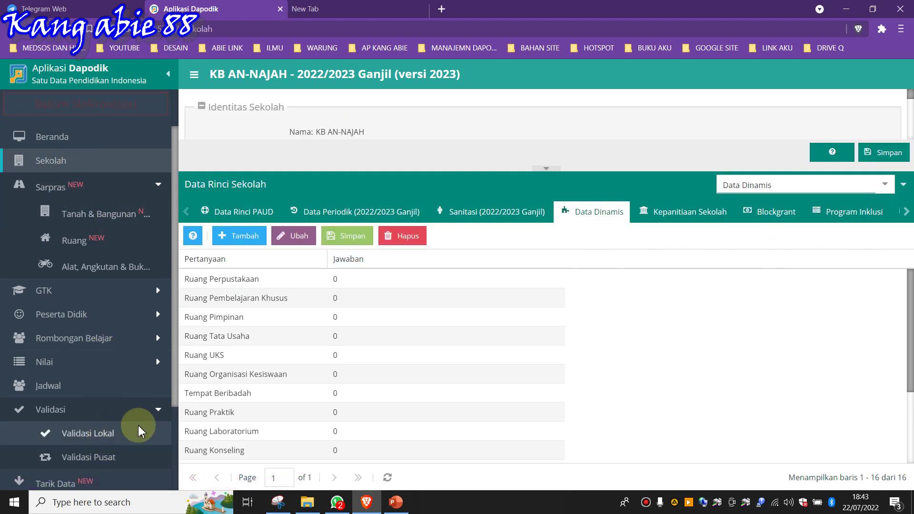
scroll(429, 391, "down", 3)
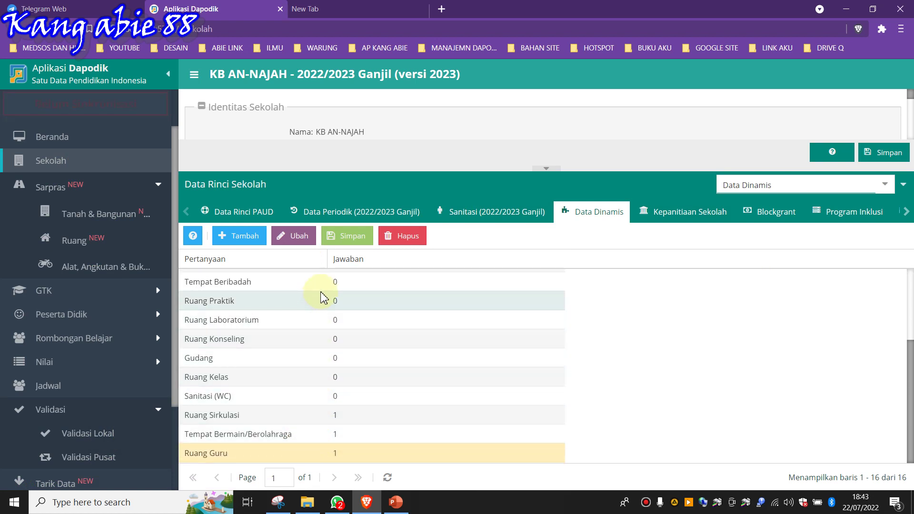
left_click(341, 380)
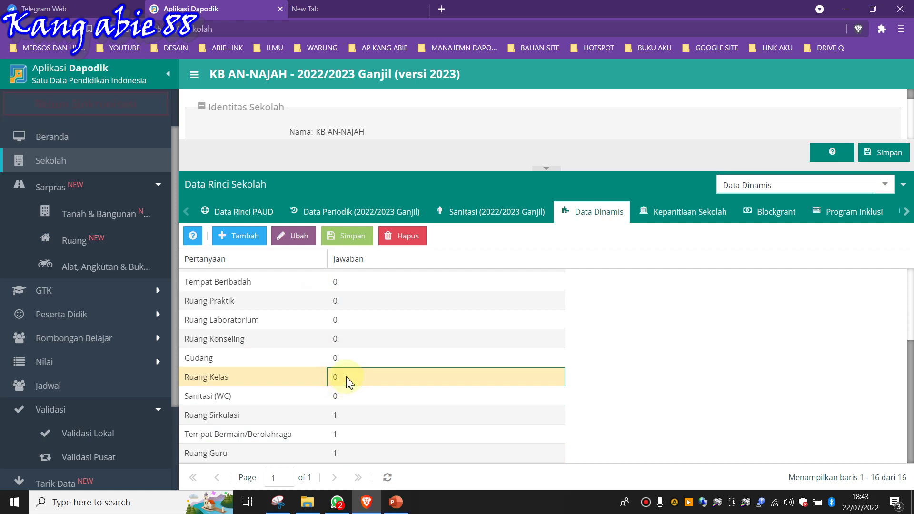
left_click(291, 237)
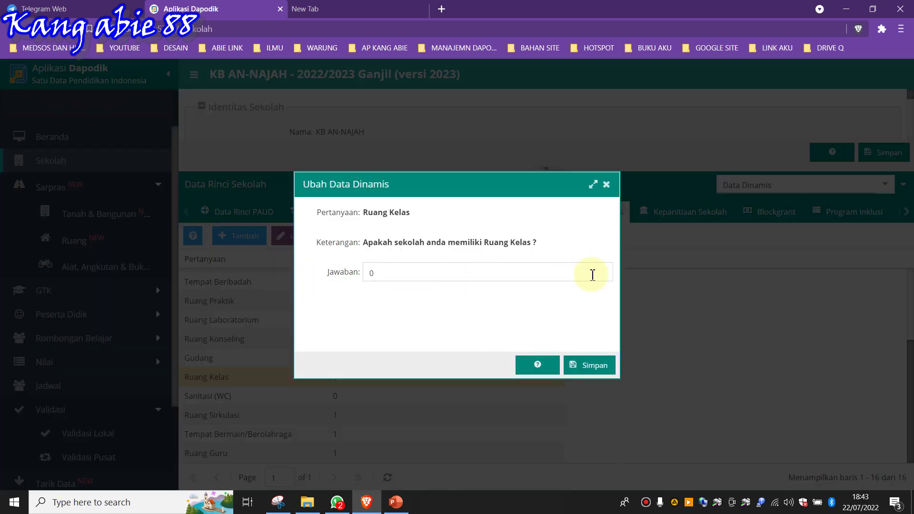
left_click_drag(534, 270, 310, 283)
type("1")
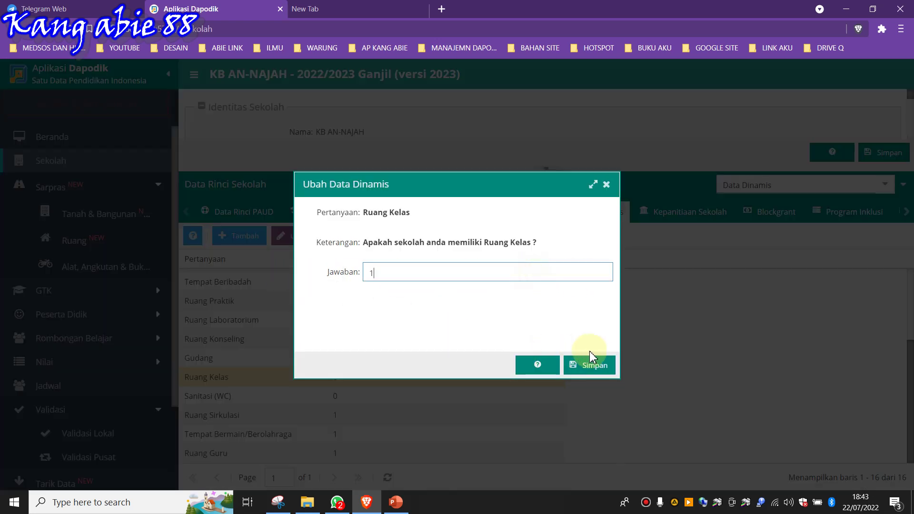
left_click(591, 366)
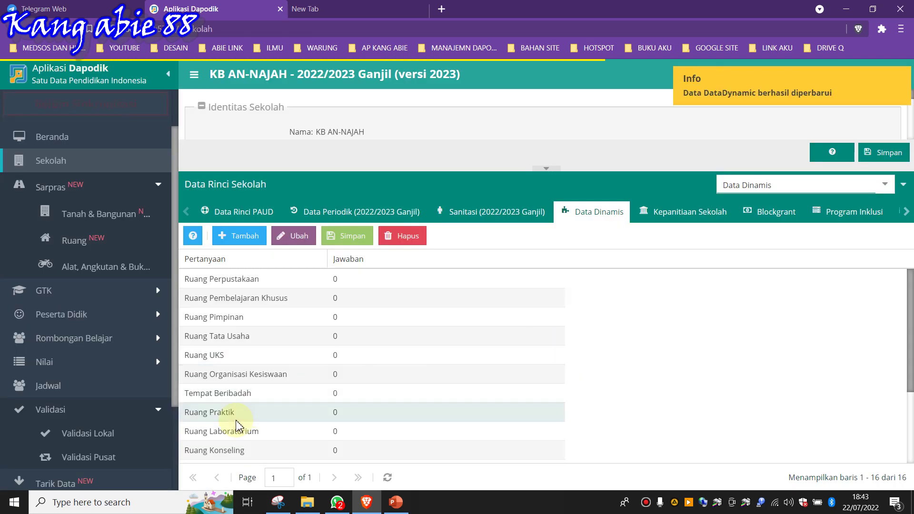
Step: Run Validasi Lokal again and refresh the Sekolah results to recheck the Ruang Kelas entry
left_click(103, 433)
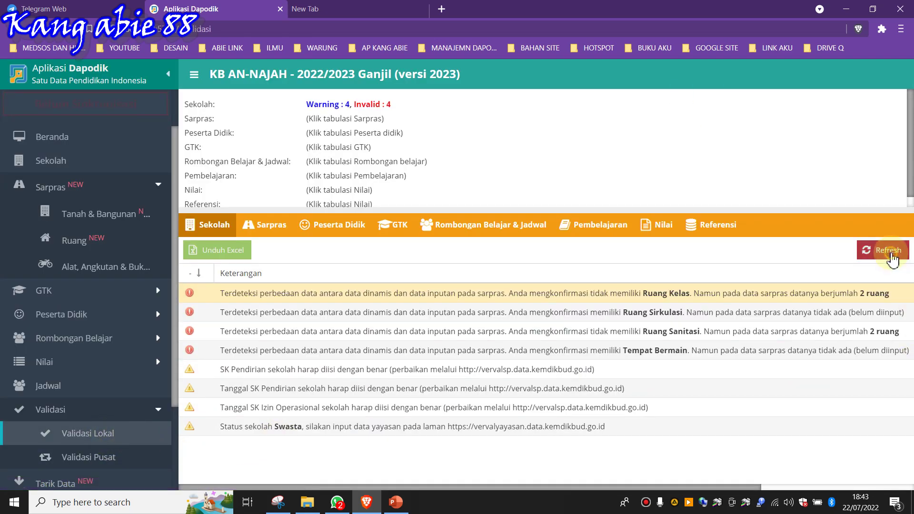
left_click(891, 251)
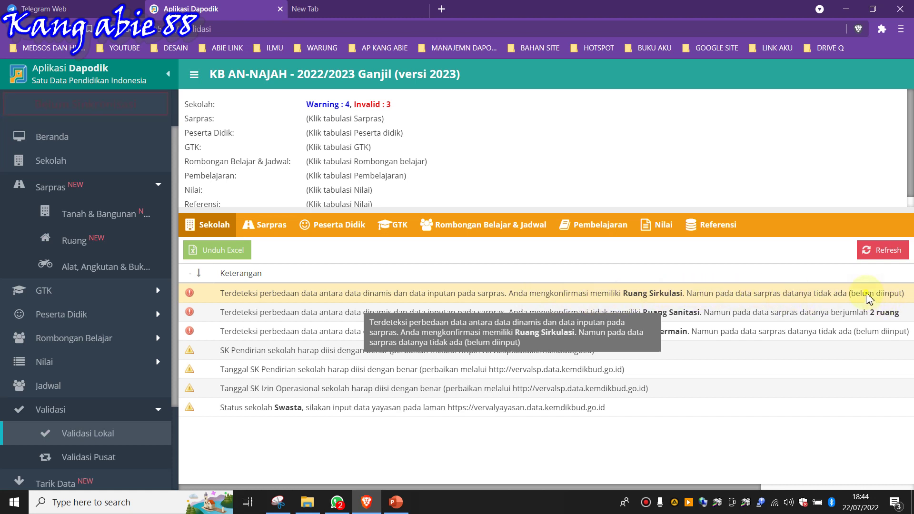
scroll(869, 298, "right", 1)
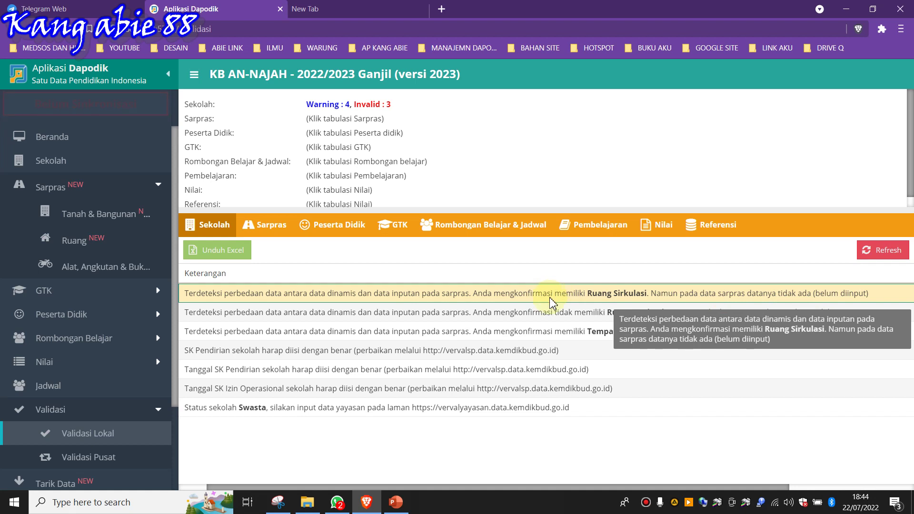
Step: Set the Ruang Sirkulasi answer in the school's Data Dinamis to 0 and save it
scroll(95, 214, "up", 2)
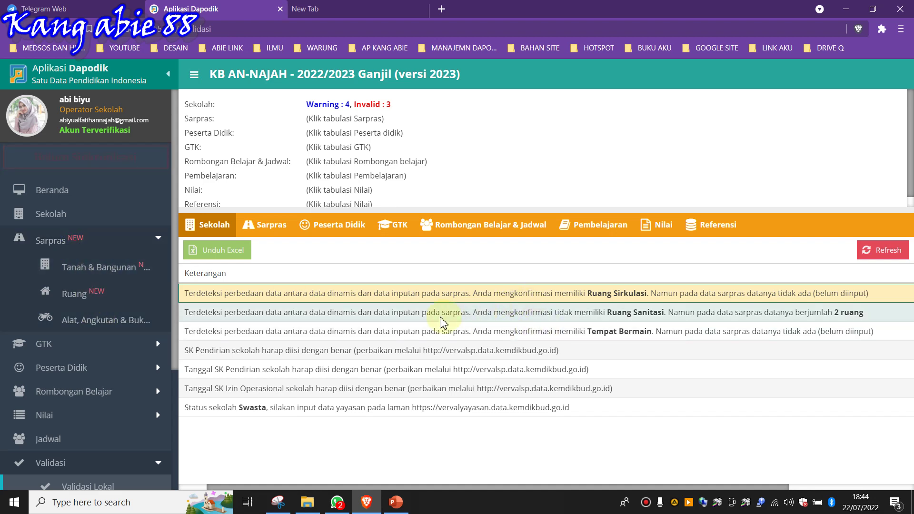
left_click(57, 215)
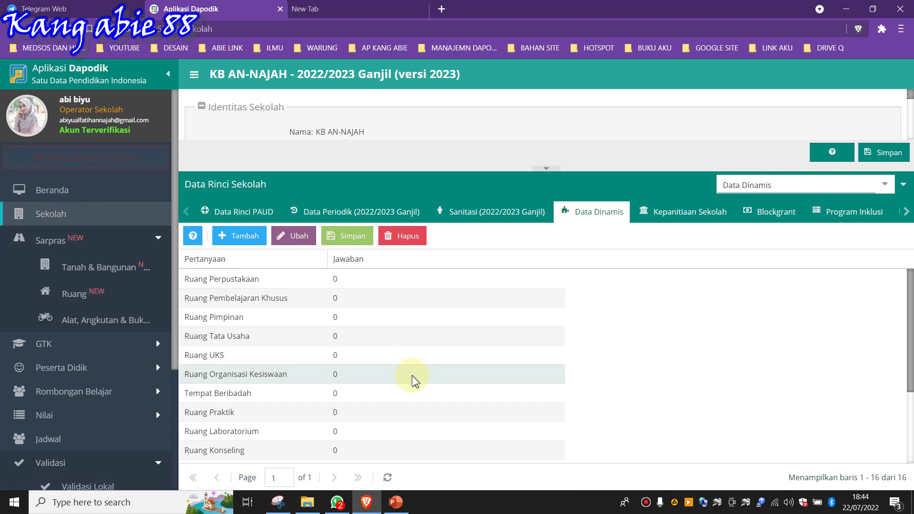
scroll(412, 380, "down", 3)
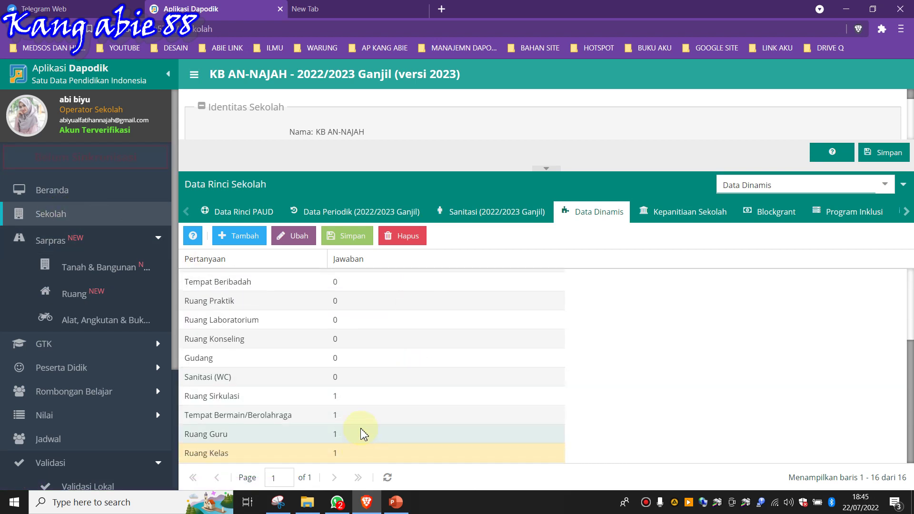
scroll(364, 430, "up", 3)
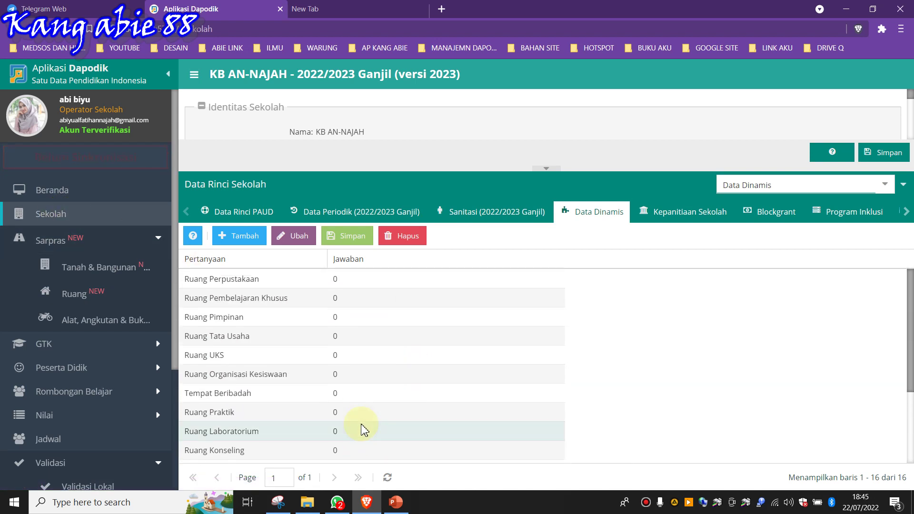
scroll(363, 414, "down", 3)
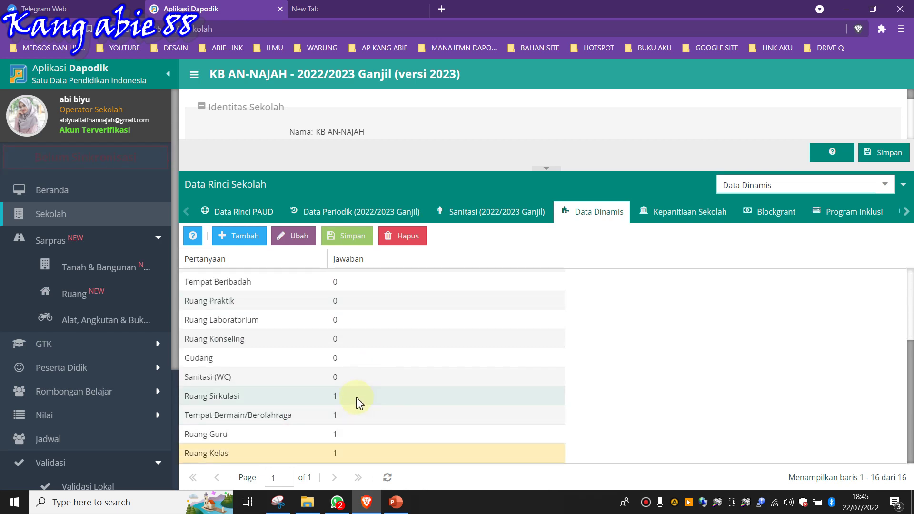
left_click(358, 398)
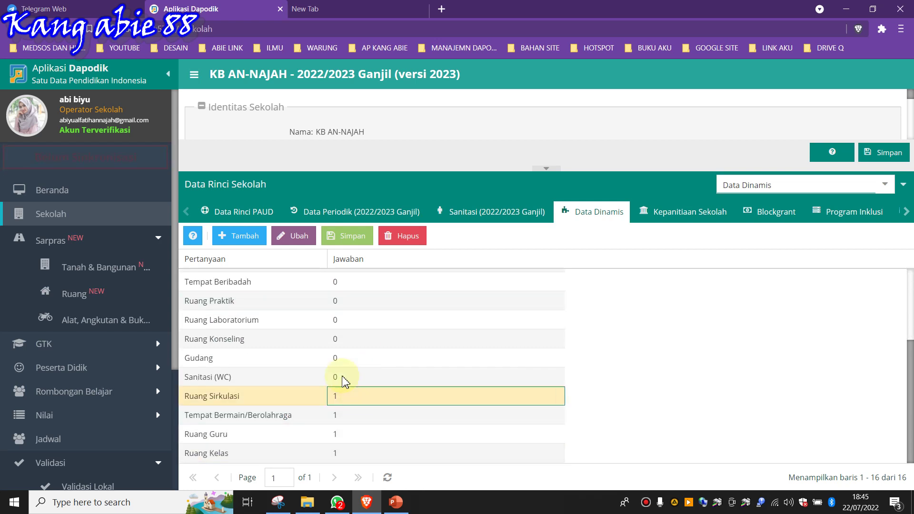
left_click(294, 236)
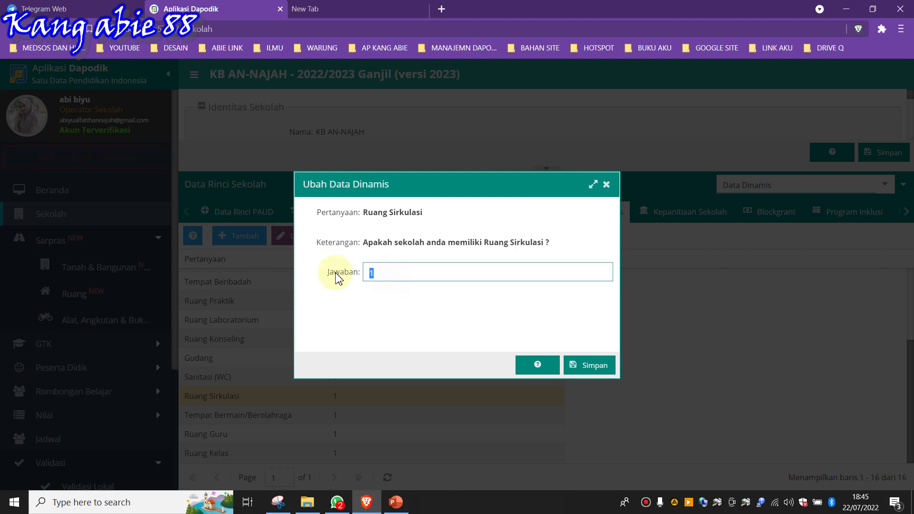
type("0")
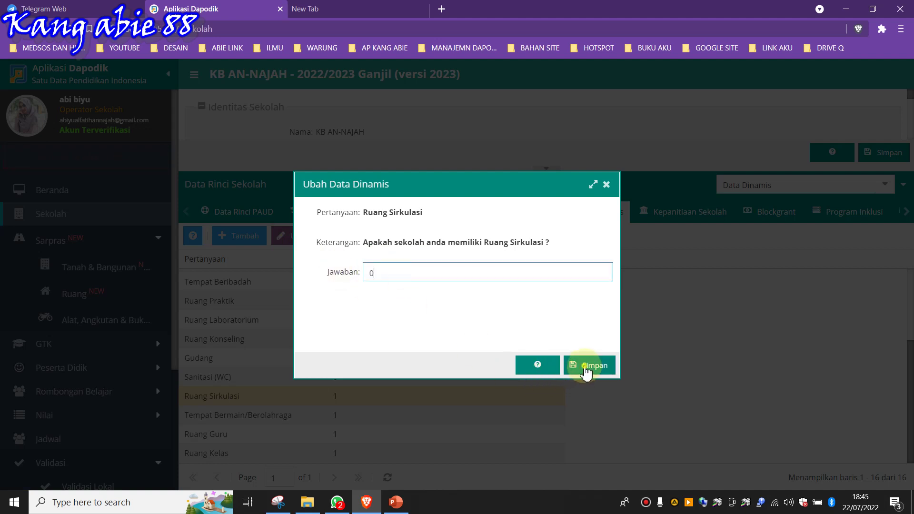
left_click(587, 372)
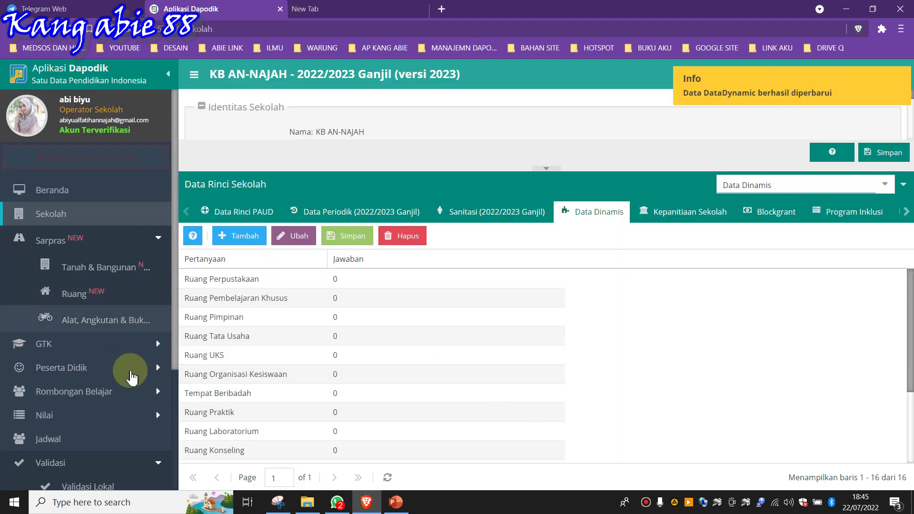
Step: Refresh the Sekolah results in Validasi Lokal to recheck the Ruang Sirkulasi entry
scroll(143, 447, "down", 1)
scroll(146, 450, "down", 1)
left_click(112, 371)
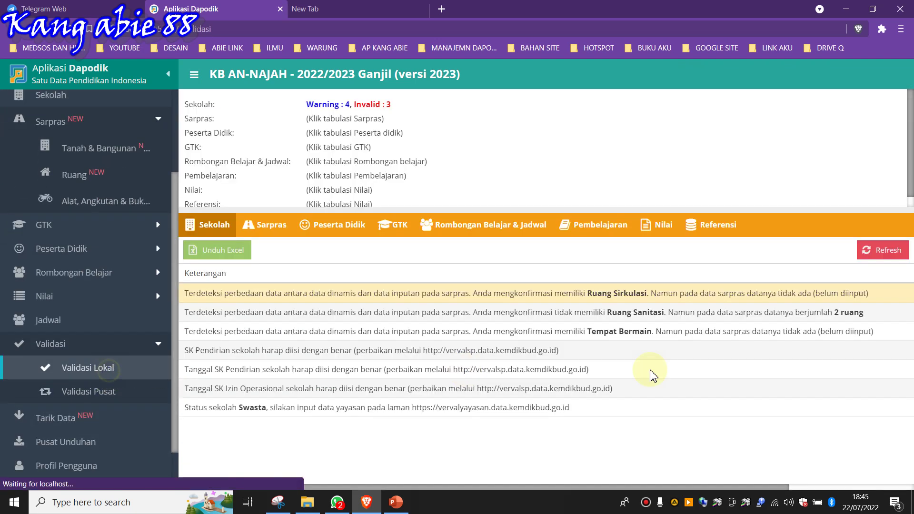
left_click(875, 260)
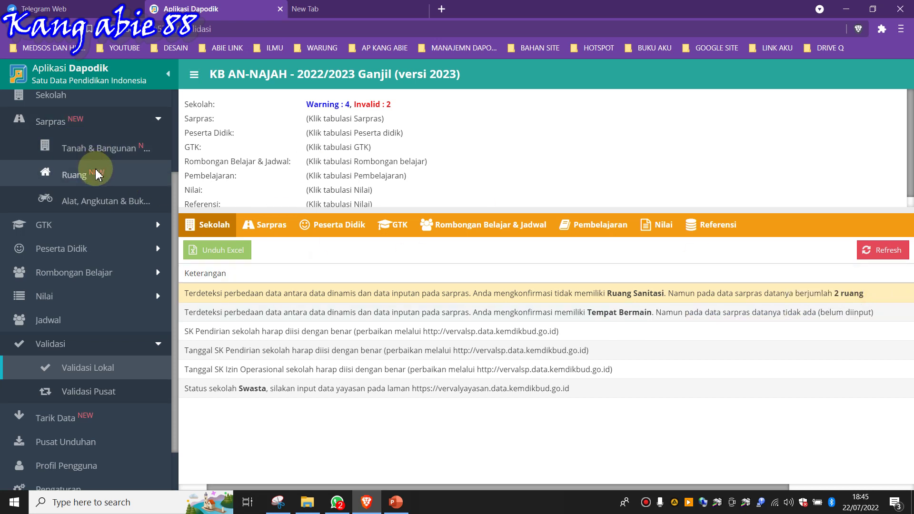
Step: Set the Sanitasi (WC) answer in the school's Data Dinamis to 1 and save it
scroll(87, 210, "up", 2)
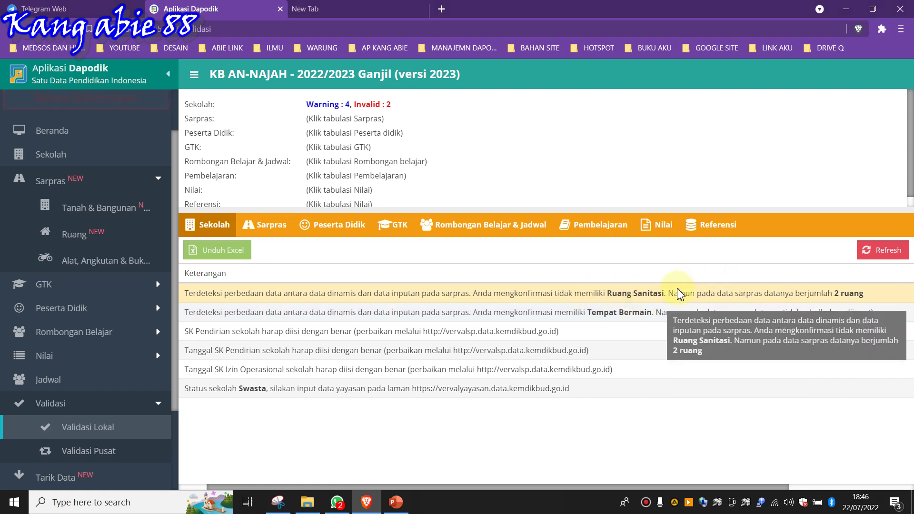
left_click(56, 158)
scroll(392, 371, "down", 3)
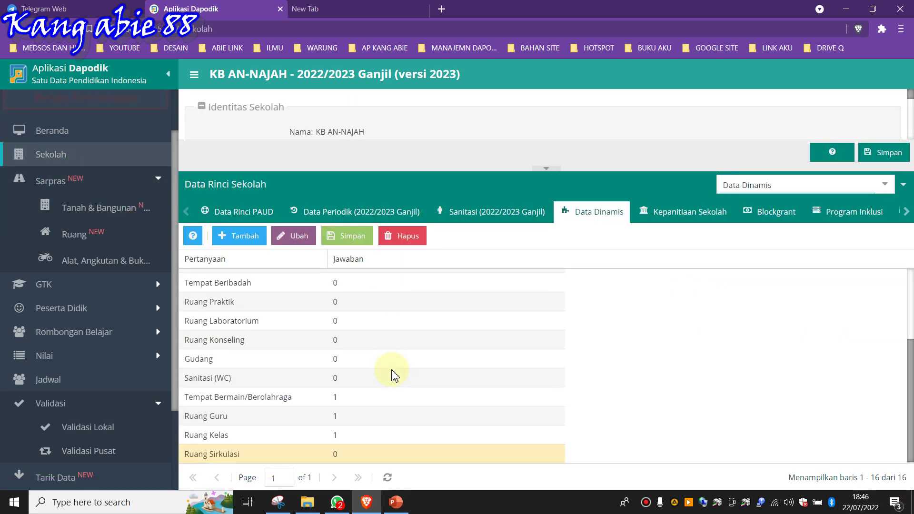
double_click(337, 377)
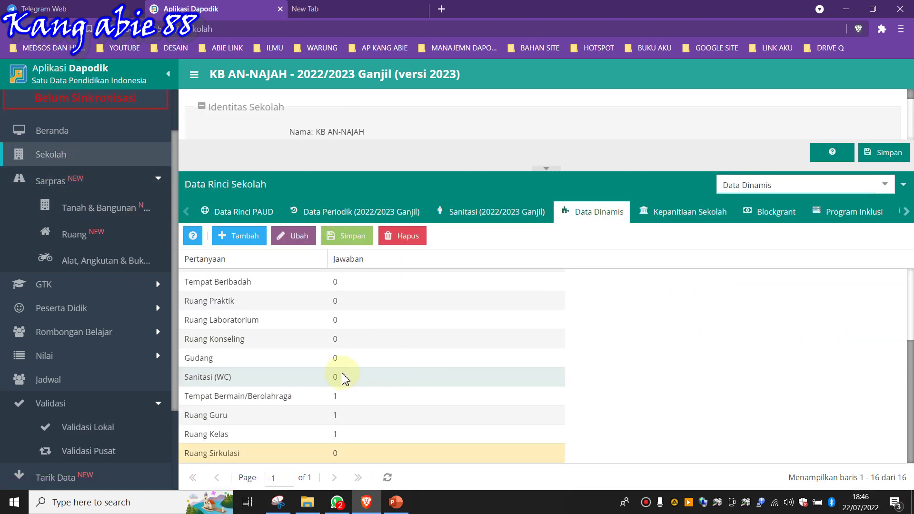
left_click(285, 237)
double_click(381, 273)
type("1")
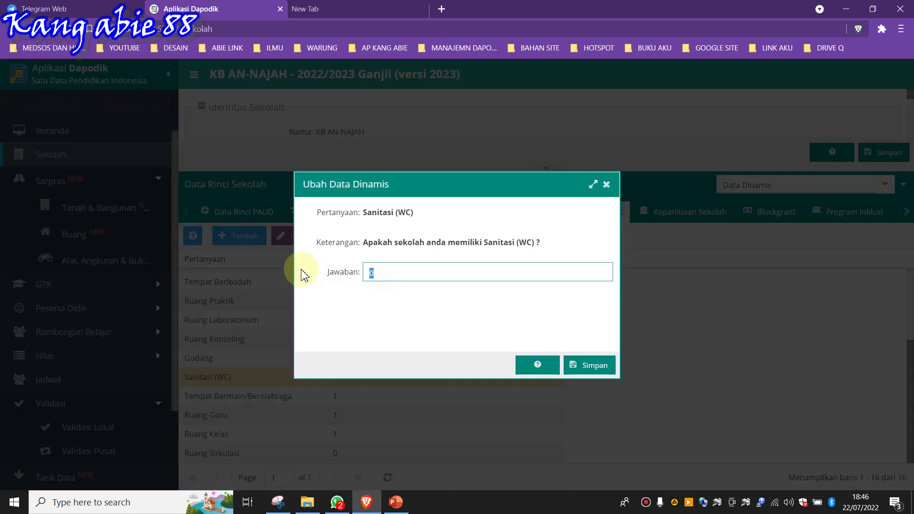
left_click(590, 366)
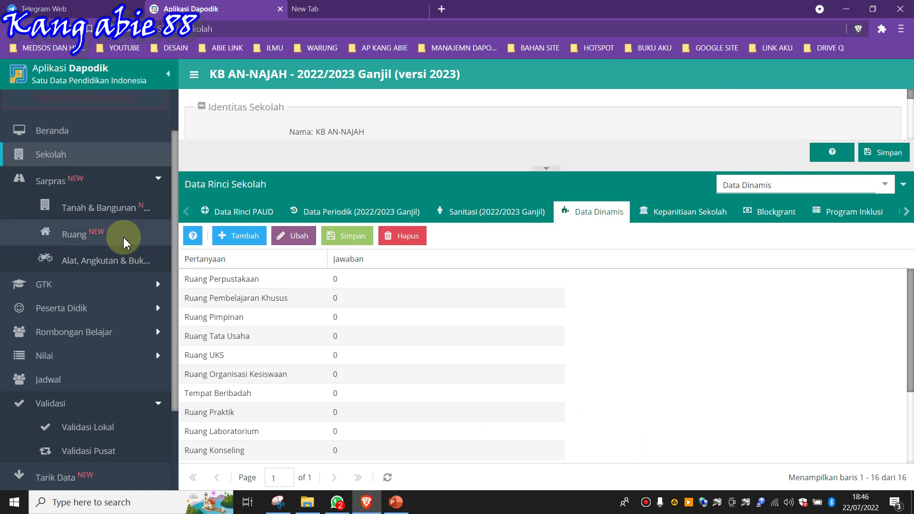
Step: Refresh the Sekolah results in Validasi Lokal to recheck the Ruang Sanitasi entry, and examine the Tempat Bermain entry
left_click(121, 428)
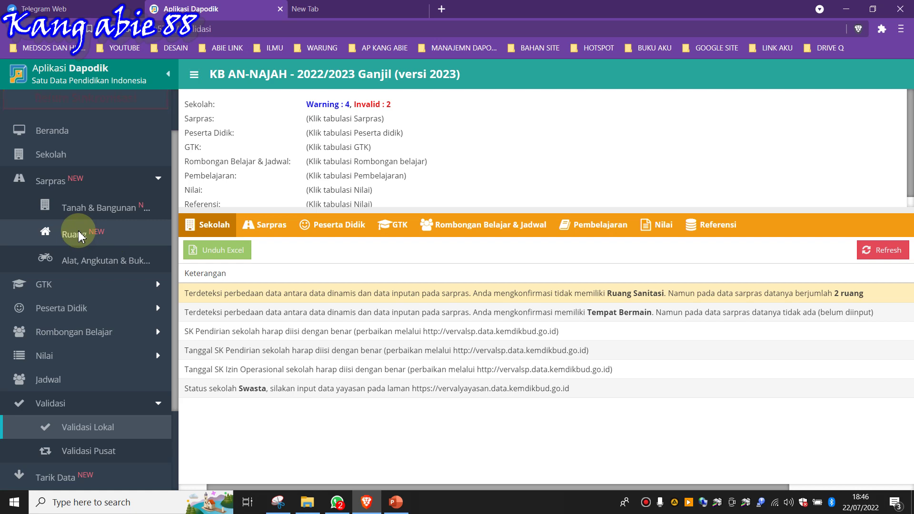
left_click(885, 250)
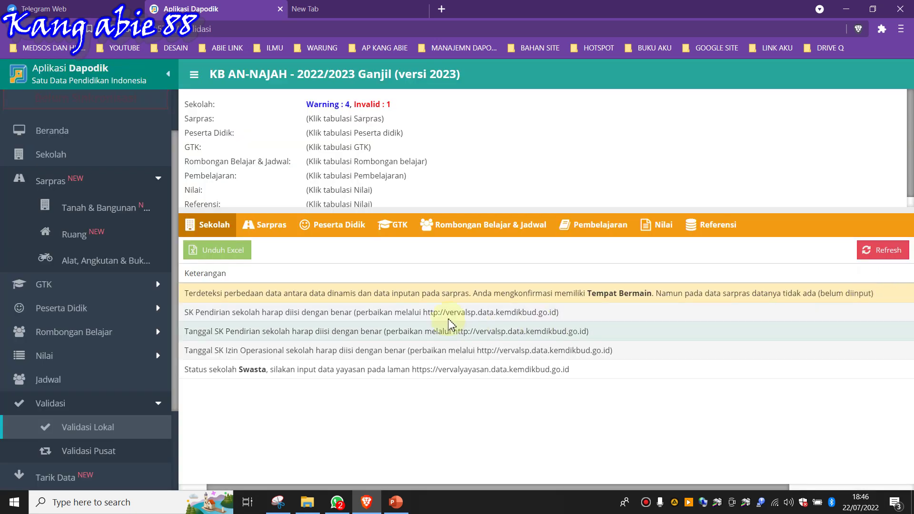
left_click(462, 298)
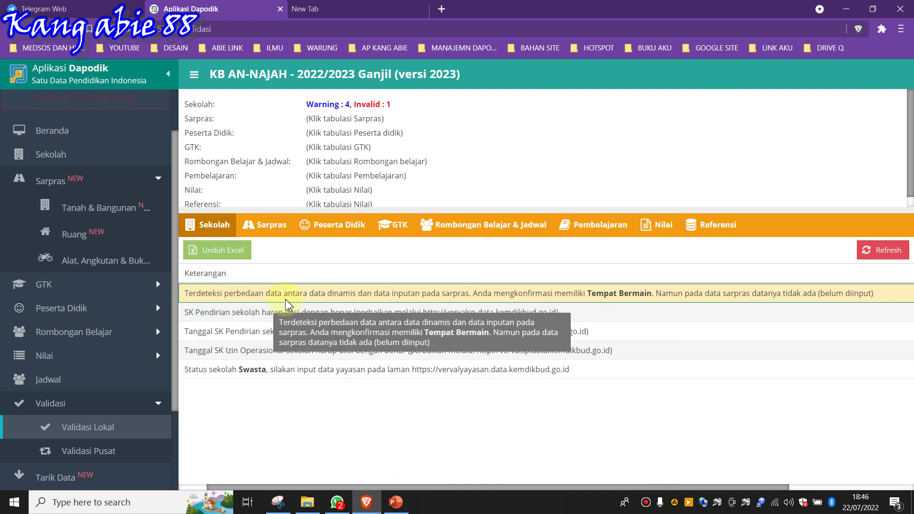
mouse_move(462, 3)
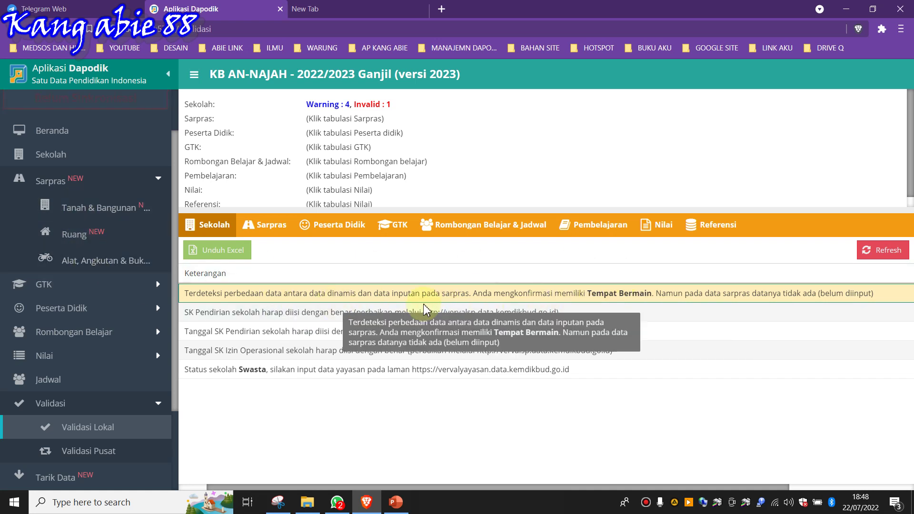
left_click(886, 249)
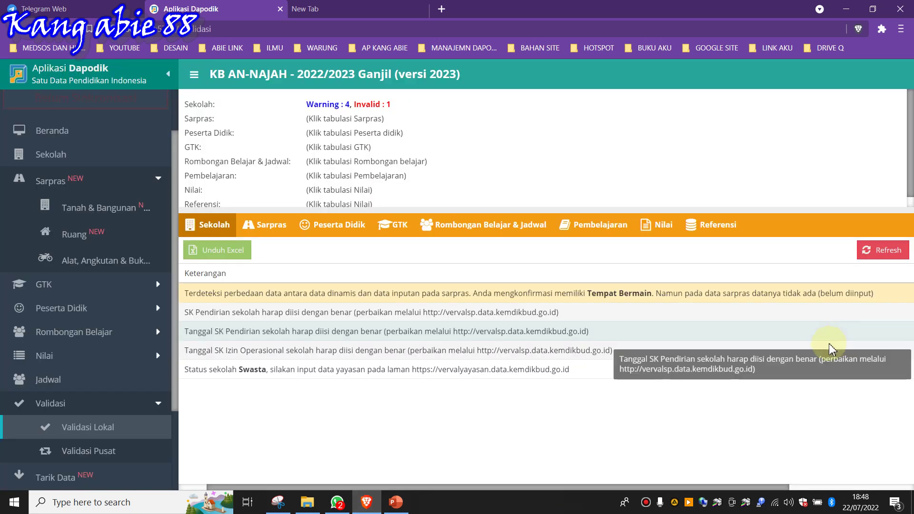
left_click(435, 294)
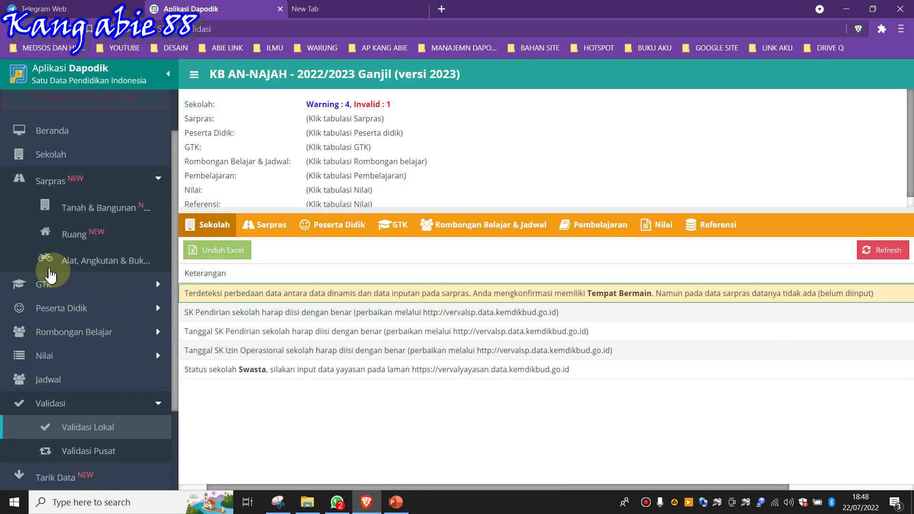
Step: Set the Tempat Bermain/Berolahraga answer in the school's Data Dinamis to 0 and save it
left_click(82, 153)
scroll(433, 333, "down", 3)
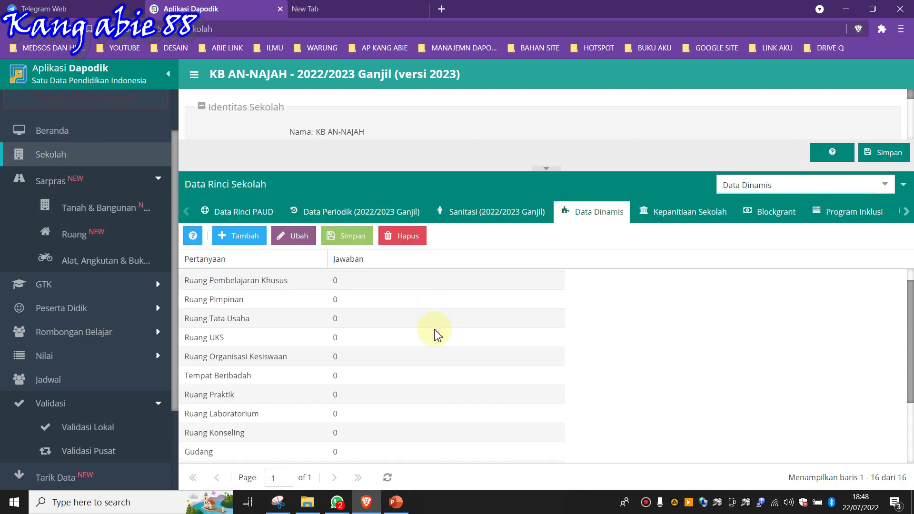
left_click(348, 379)
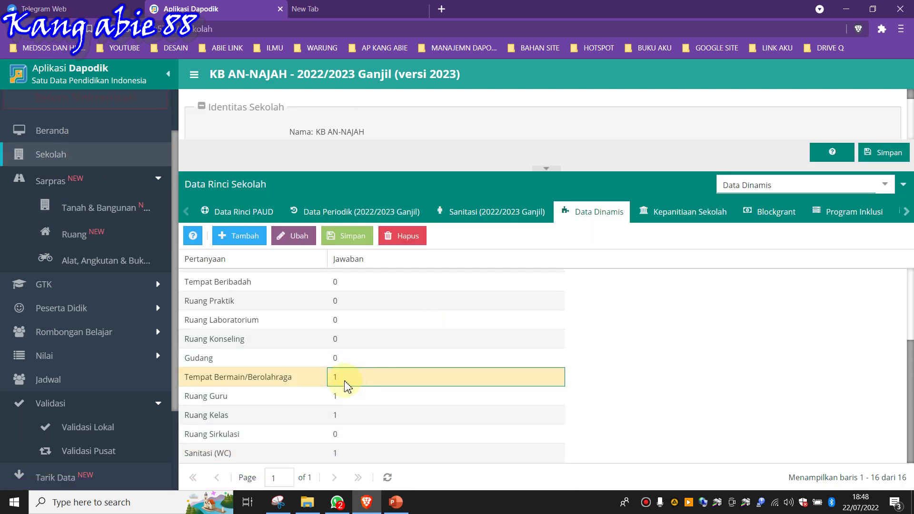
left_click(294, 238)
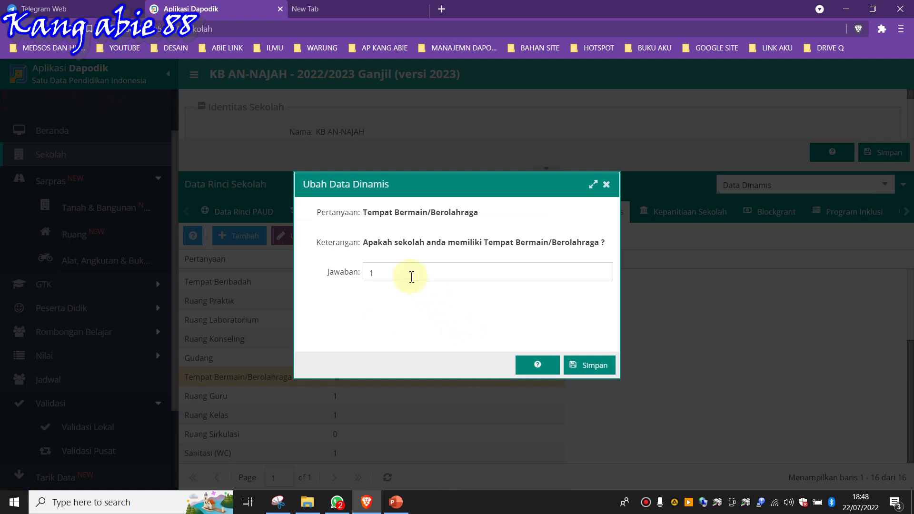
left_click(408, 275)
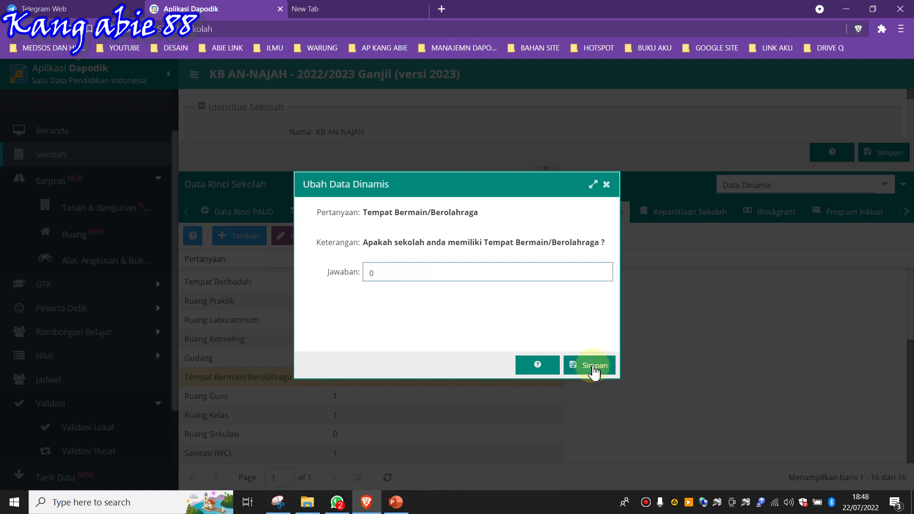
left_click(592, 368)
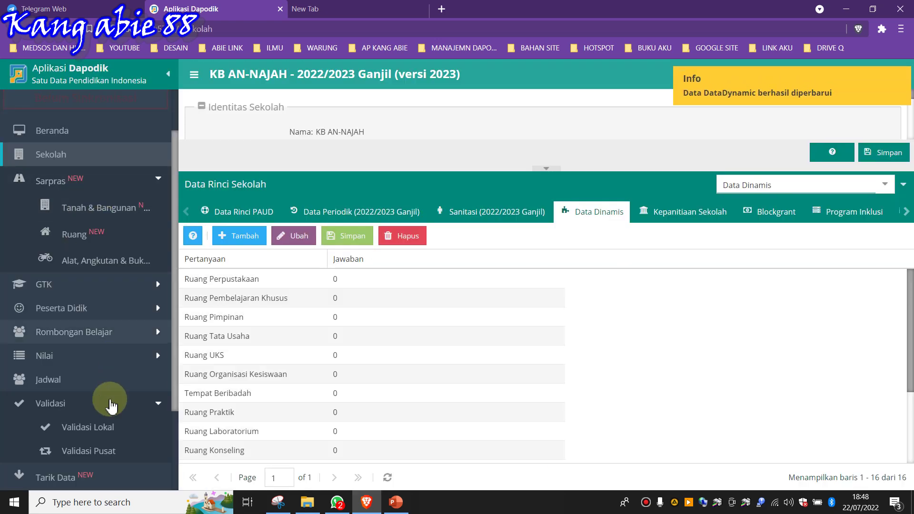
Step: Refresh the Sekolah results in Validasi Lokal to recheck the Tempat Bermain entry
left_click(98, 426)
left_click(902, 250)
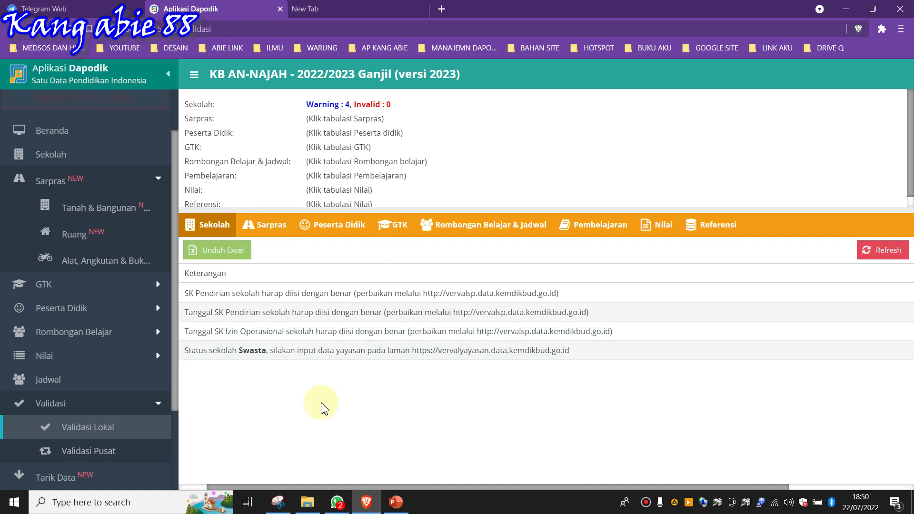
Step: Review all the answers in the school's Data Dinamis list, from Ruang Perpustakaan through Tempat Bermain/Berolahraga
left_click(52, 156)
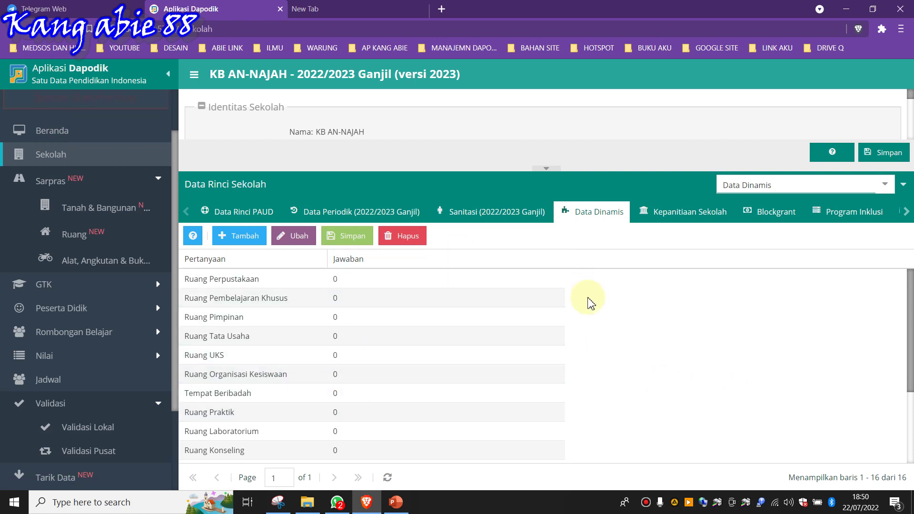
scroll(476, 376, "down", 2)
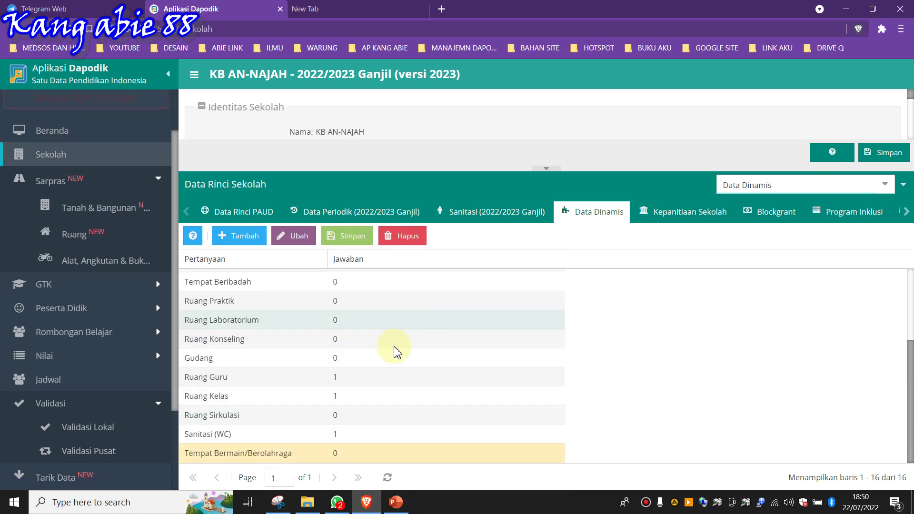
scroll(387, 409, "up", 2)
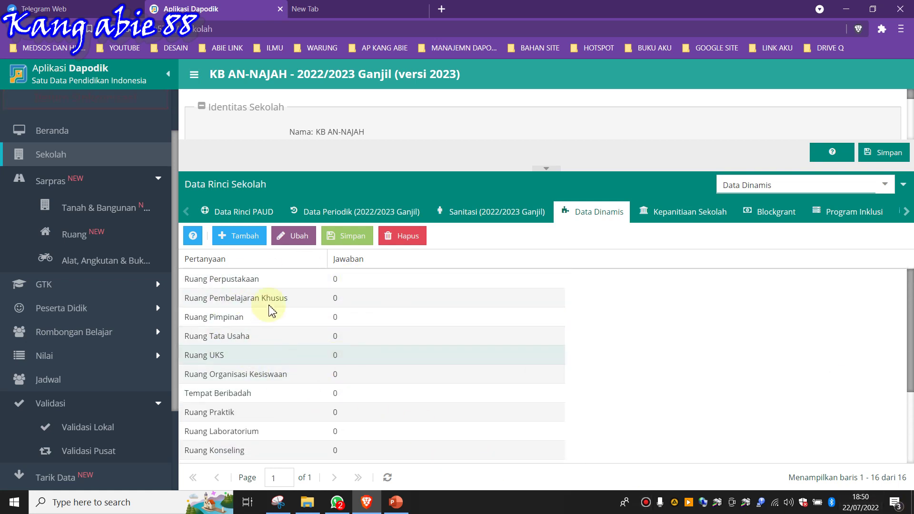
scroll(431, 355, "down", 2)
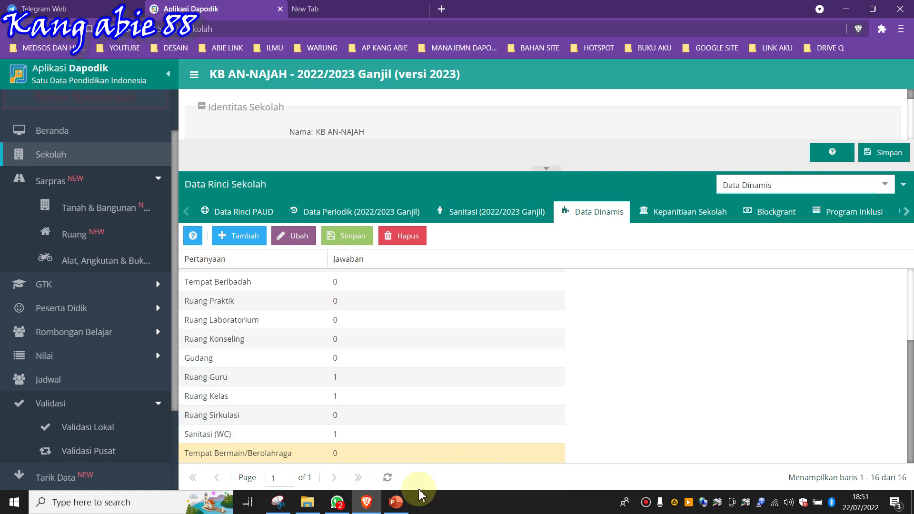
Step: Switch to the PowerPoint presentation and show its title slide about fixing invalid Data Dinamis
left_click(396, 502)
left_click(37, 124)
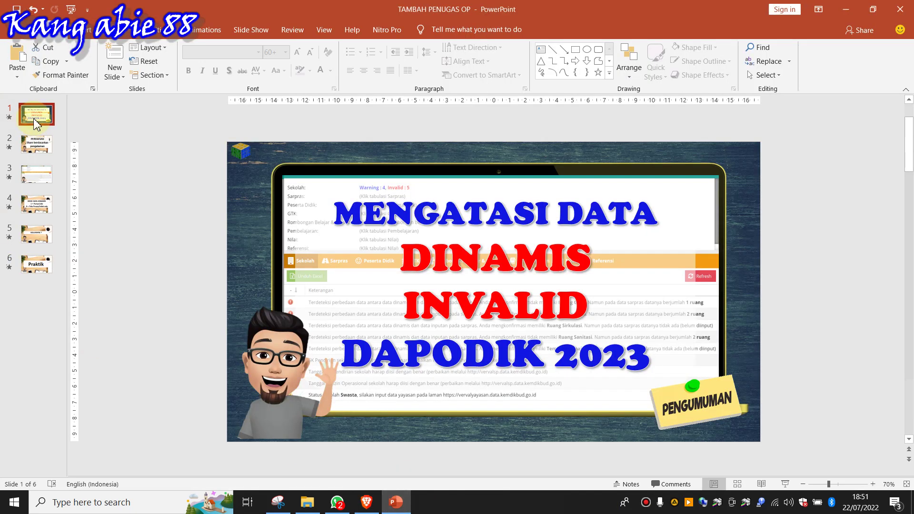